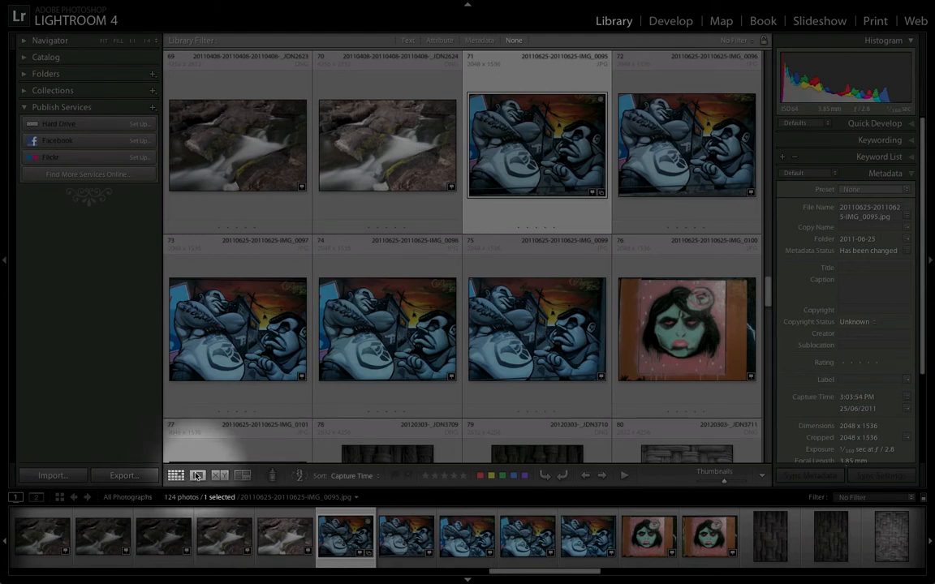
- View the selected mural photo IMG_0095 in Loupe view and return to Grid view, switching between the two twice
click(197, 476)
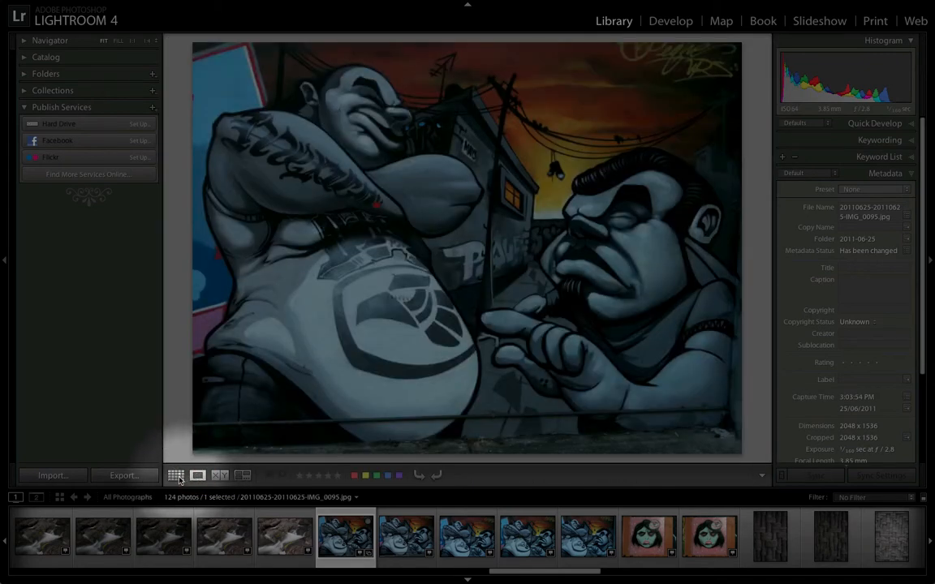
click(176, 476)
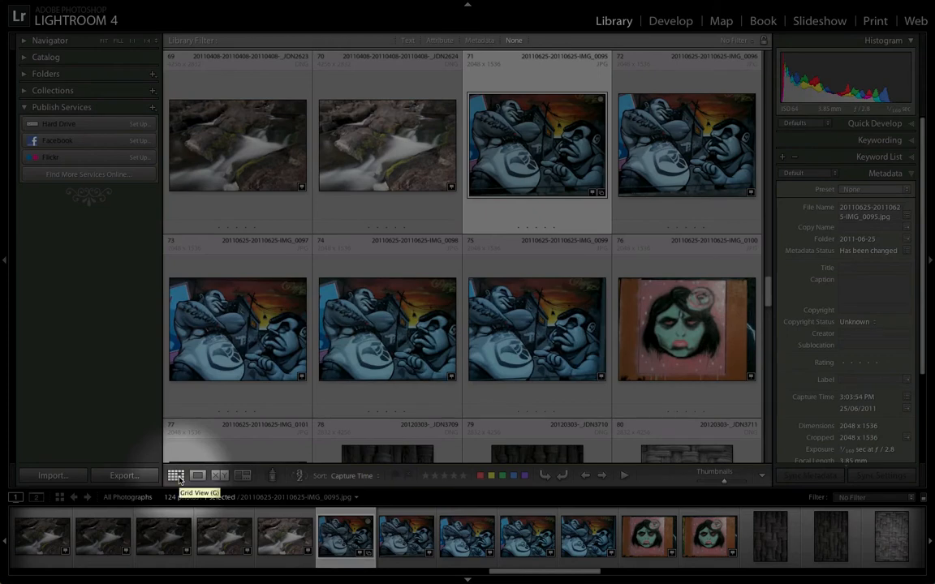
key(e)
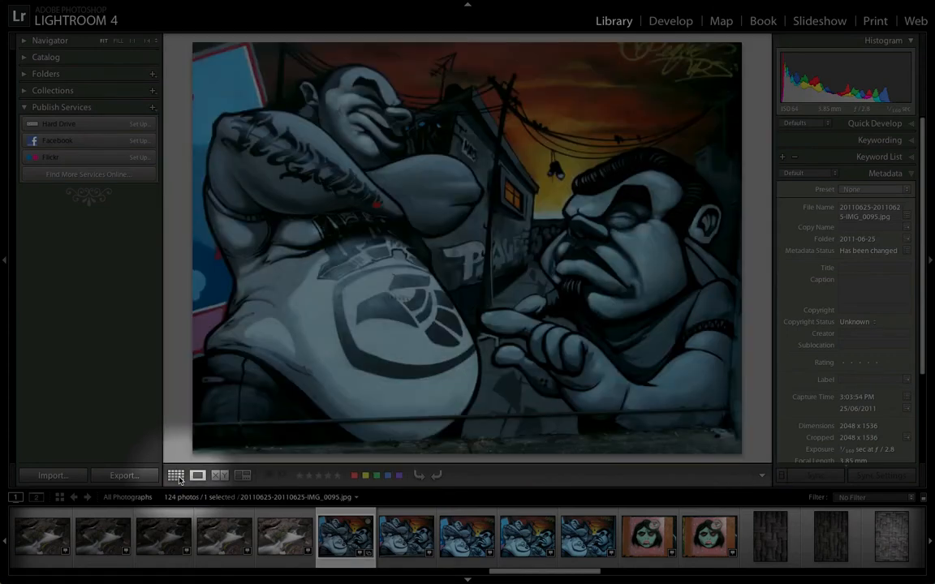
click(178, 477)
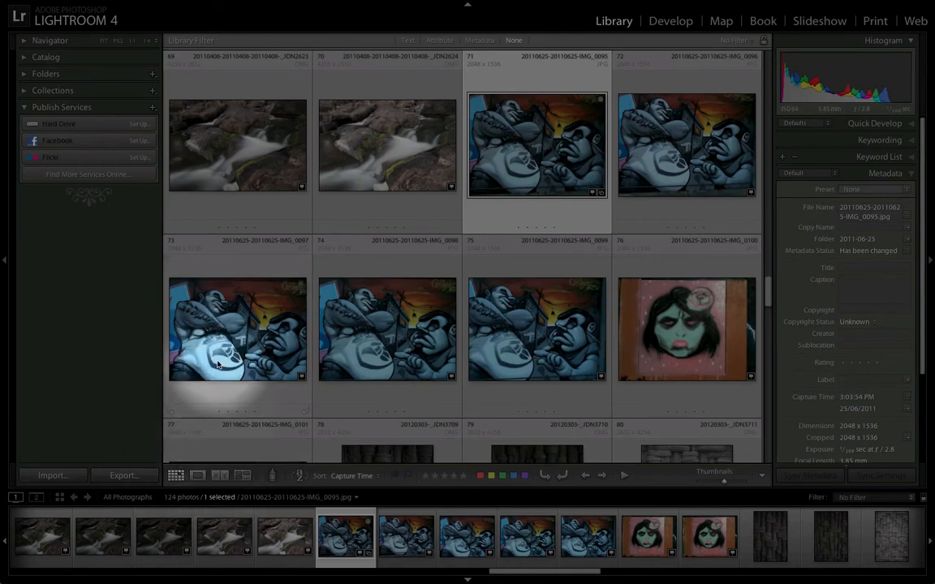
- Compare two mural photos side by side, survey IMG_0095 to IMG_0098 together, and return to Grid view
click(220, 476)
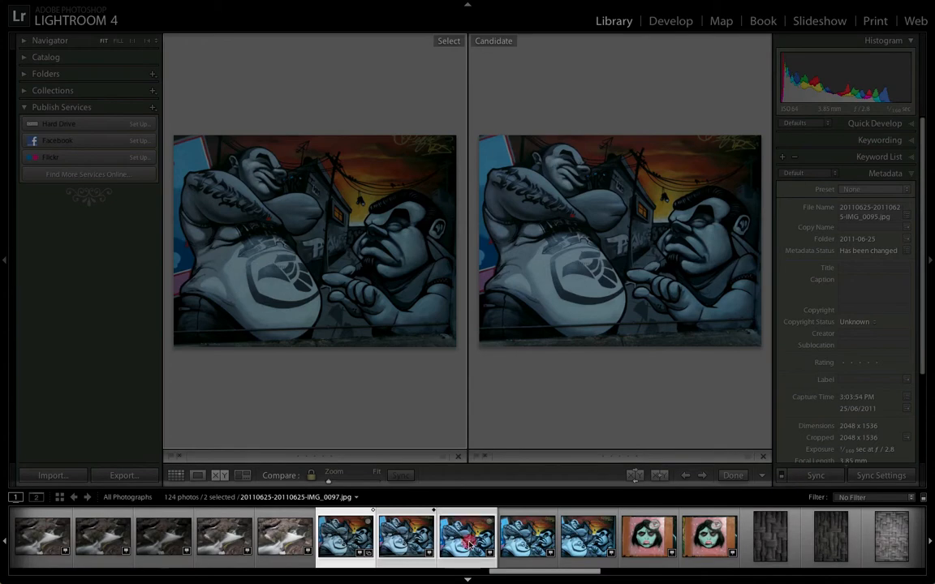
shift+click(519, 540)
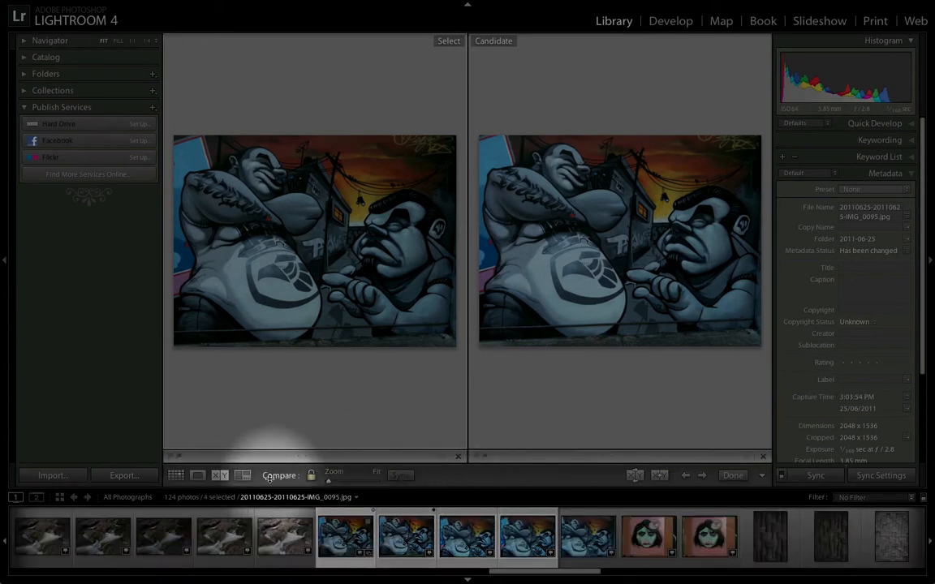
click(242, 475)
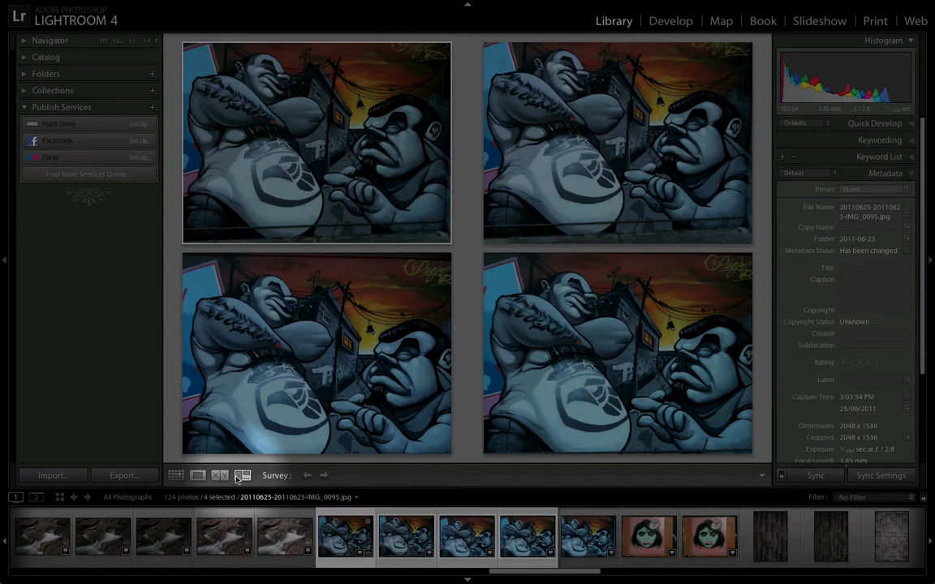
click(177, 475)
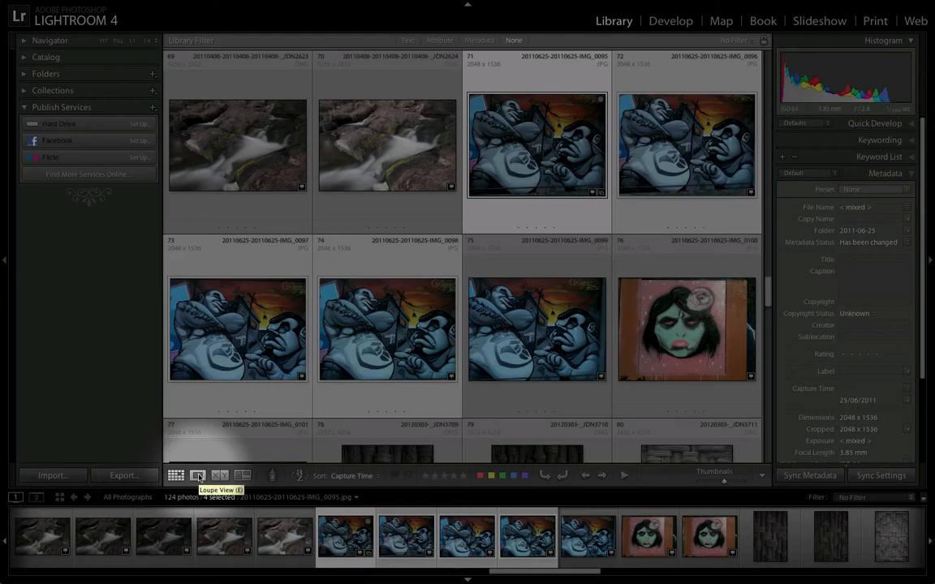
- Set the Painter tool to apply the keyword "Gaffiti" in place of the existing keyword
click(272, 477)
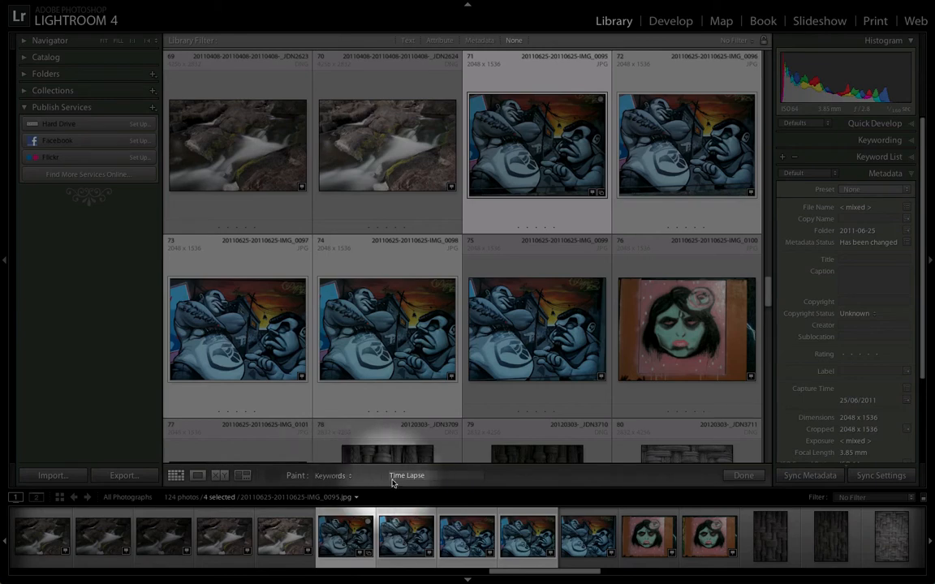
click(429, 478)
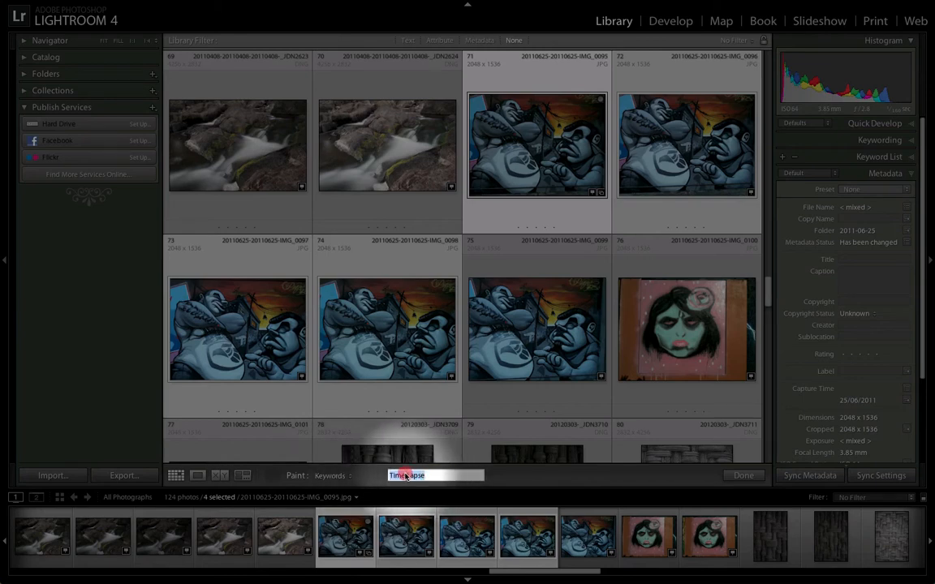
drag(425, 477, 394, 477)
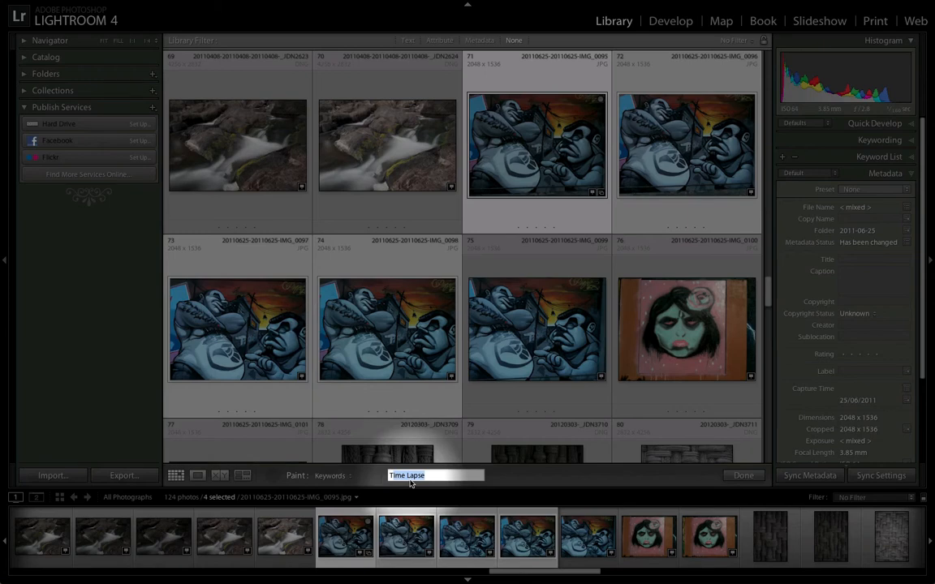
key(BackSpace)
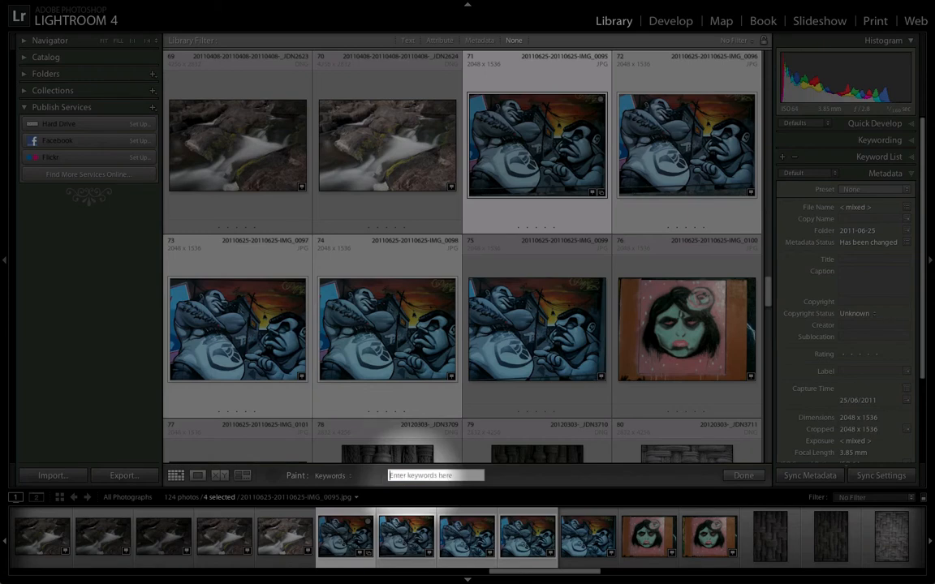
text(Gaffiti)
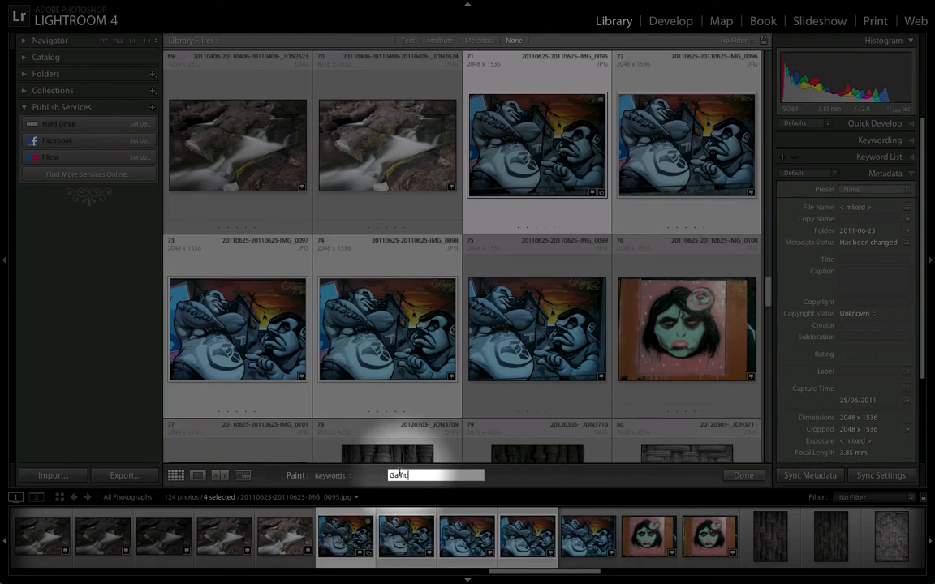
click(270, 476)
click(270, 476)
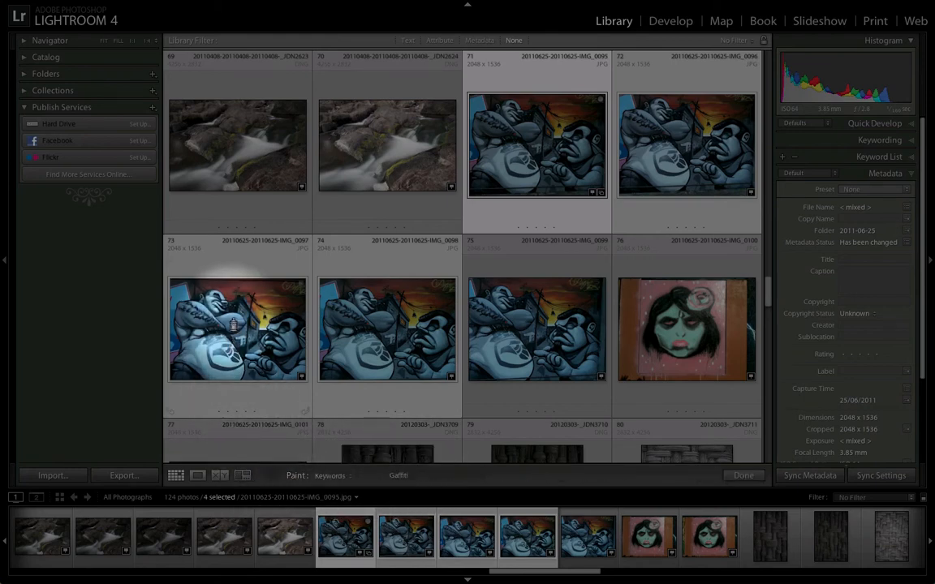
- Paint the keyword onto the graffiti photos IMG_0095 to IMG_0100 and finish painting
click(207, 288)
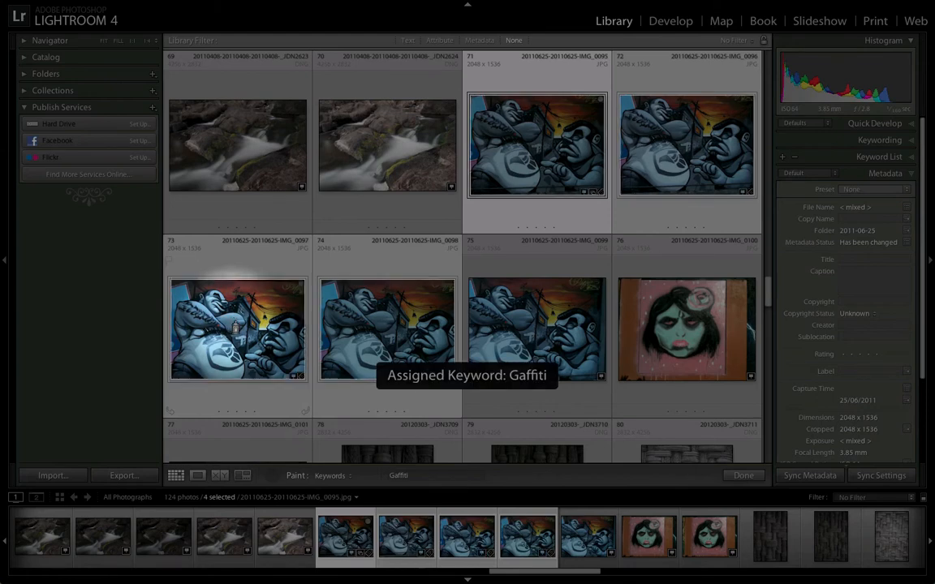
click(361, 335)
click(550, 335)
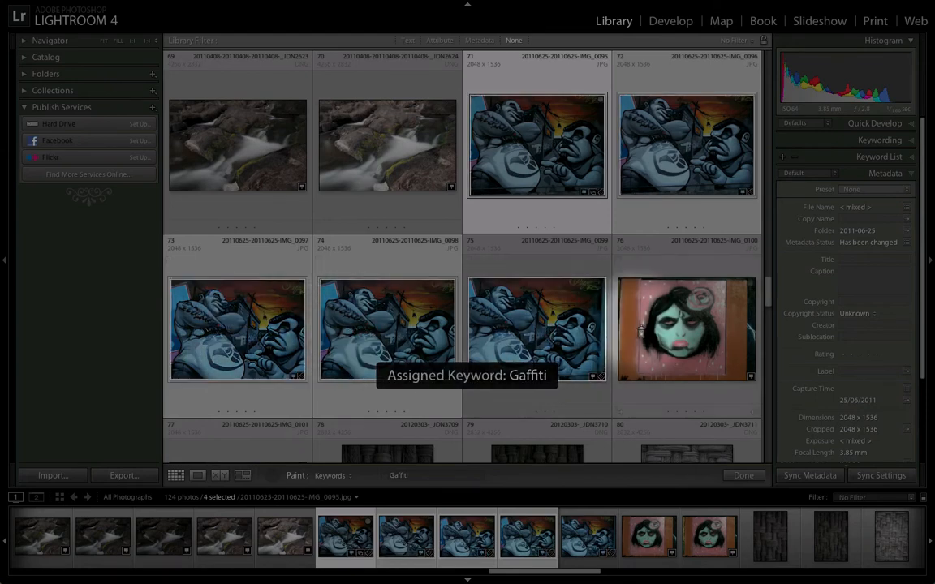
click(641, 331)
click(682, 156)
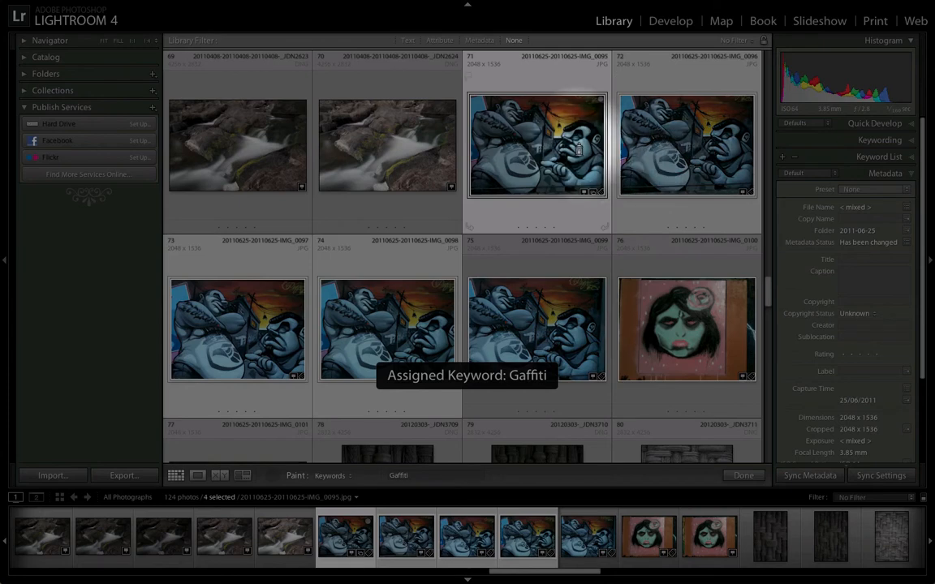
click(578, 150)
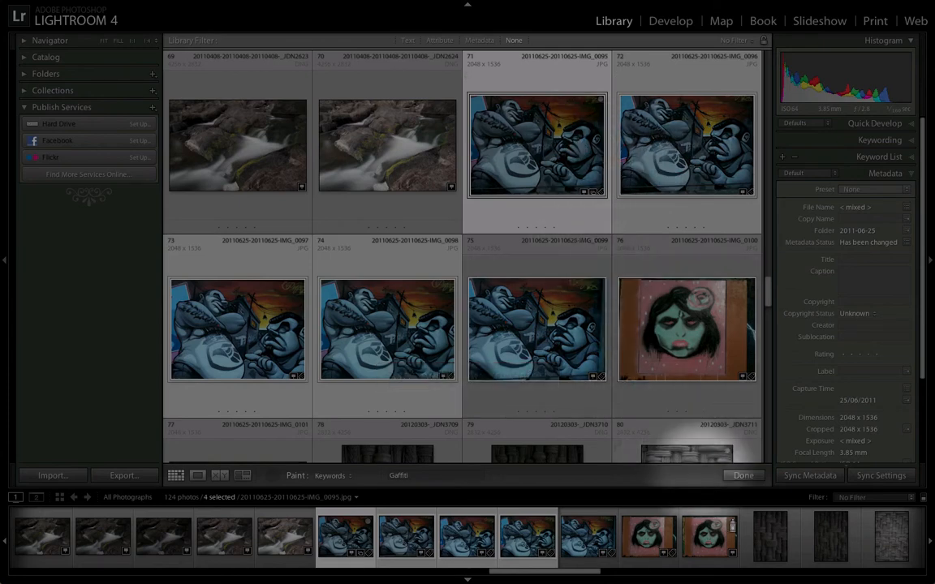
click(737, 478)
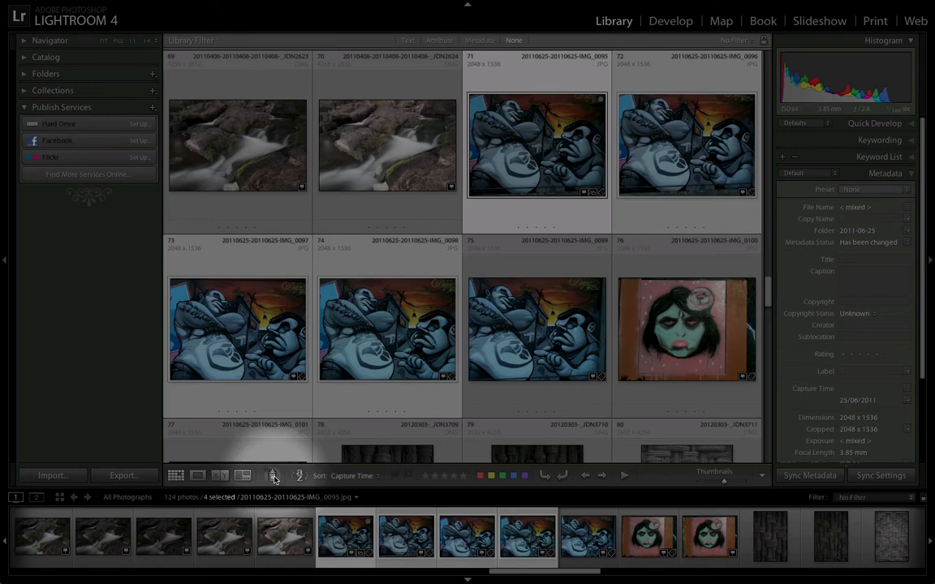
- Try sorting the photos by Added Order, Edit Time, Edit Count and Rating, and return the sort to Capture Time
click(377, 477)
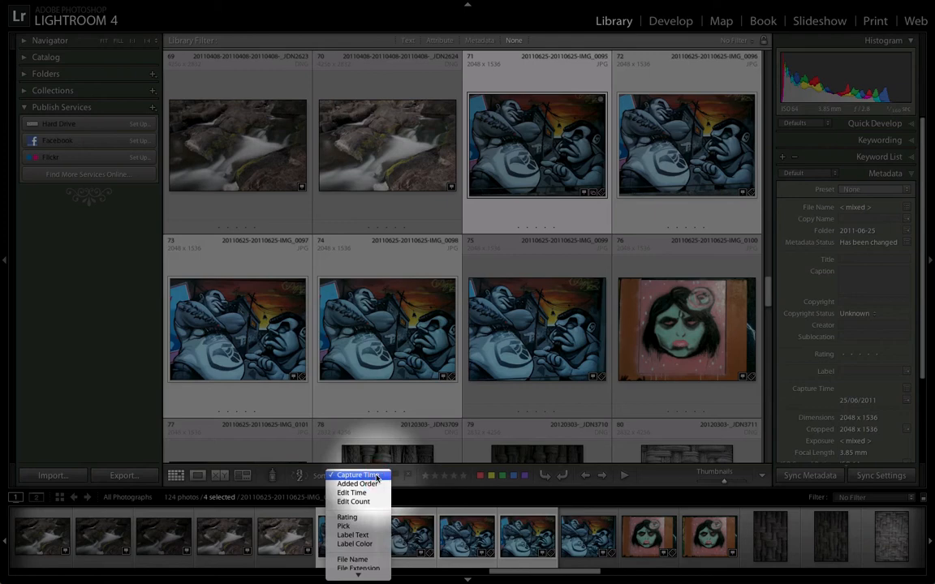
click(378, 484)
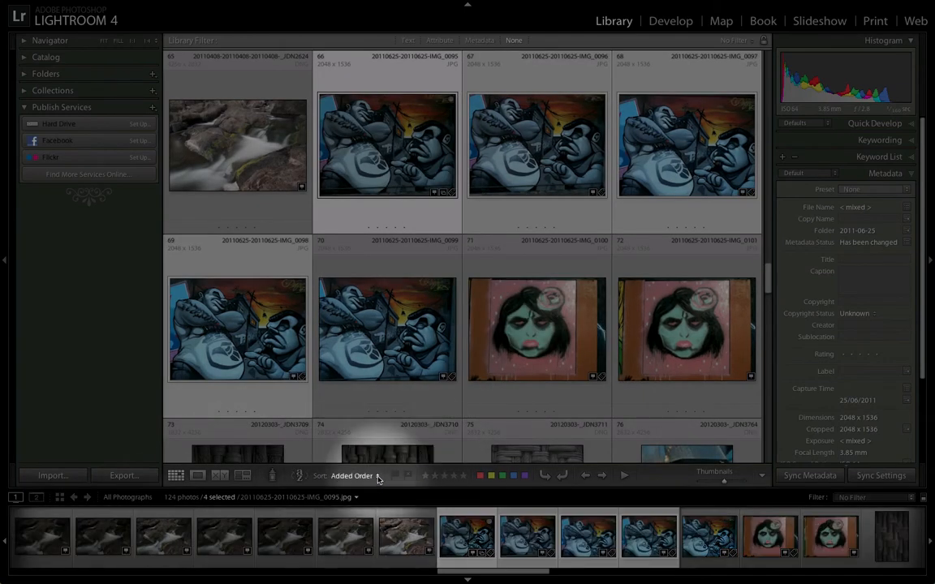
click(367, 476)
click(374, 485)
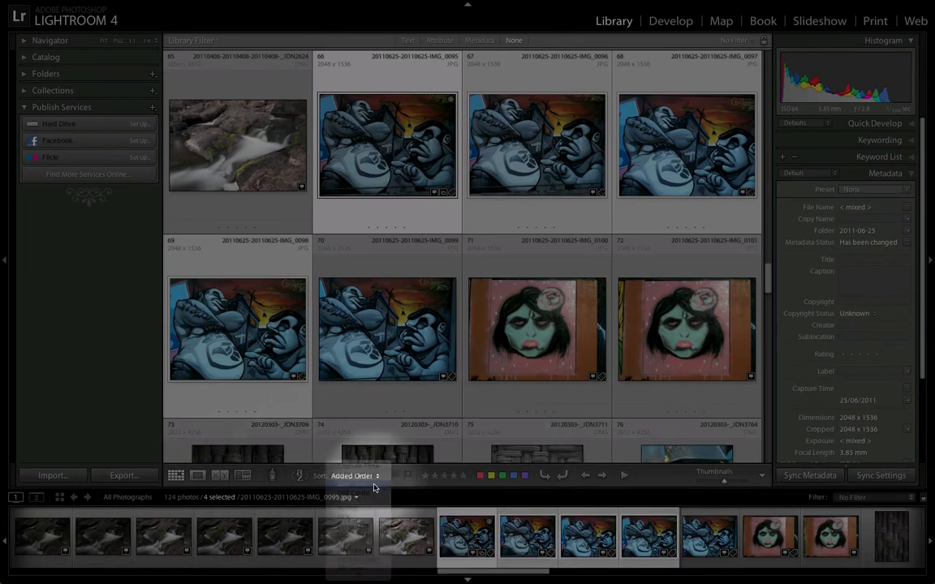
click(366, 477)
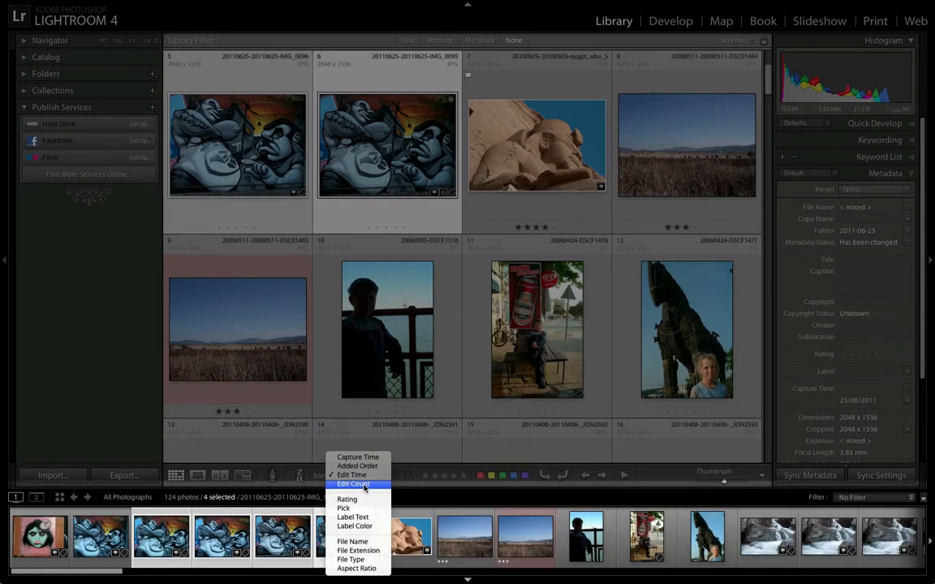
click(364, 485)
click(367, 477)
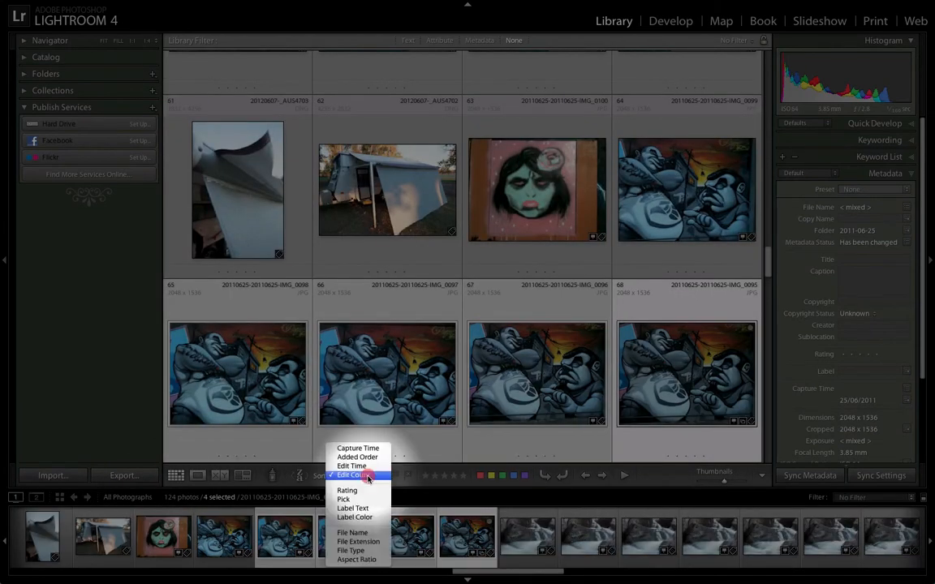
click(357, 491)
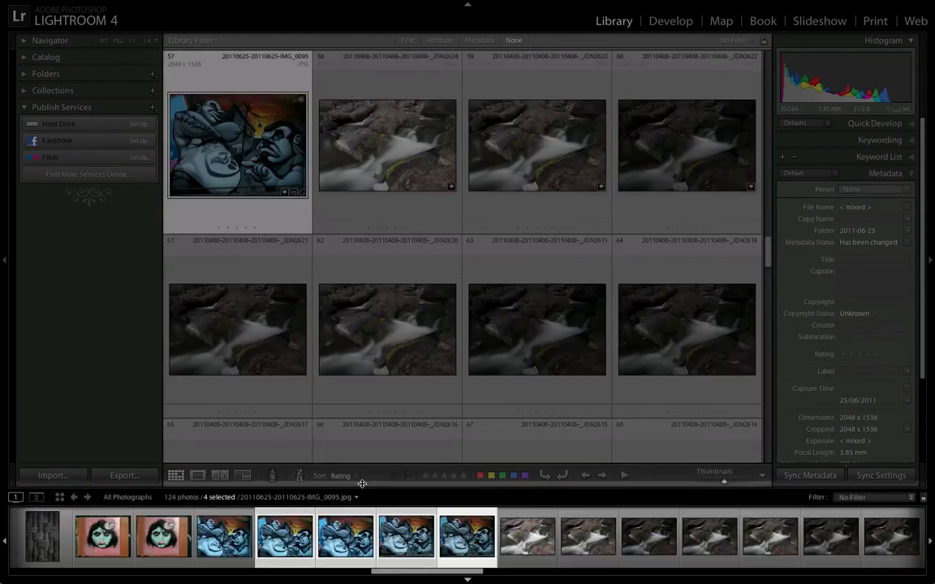
click(341, 476)
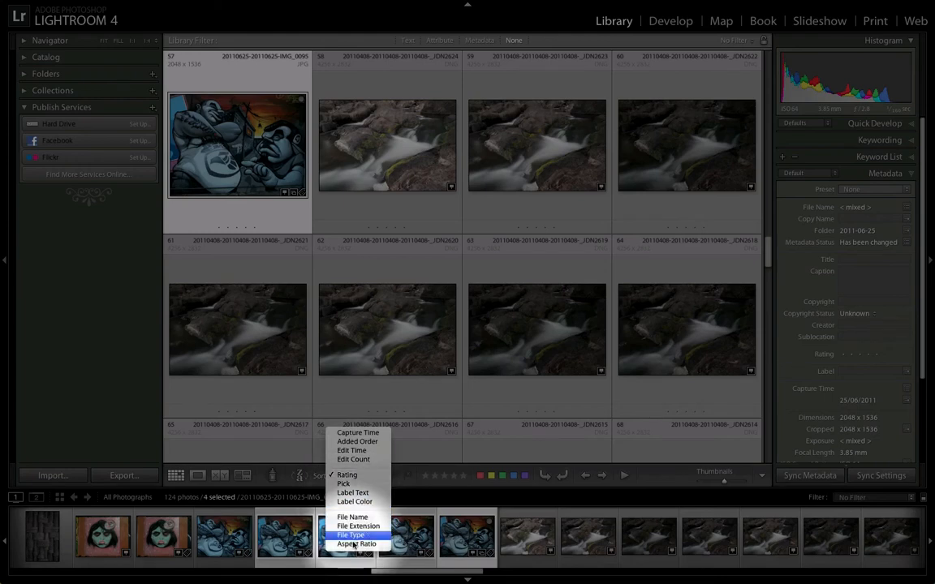
click(354, 434)
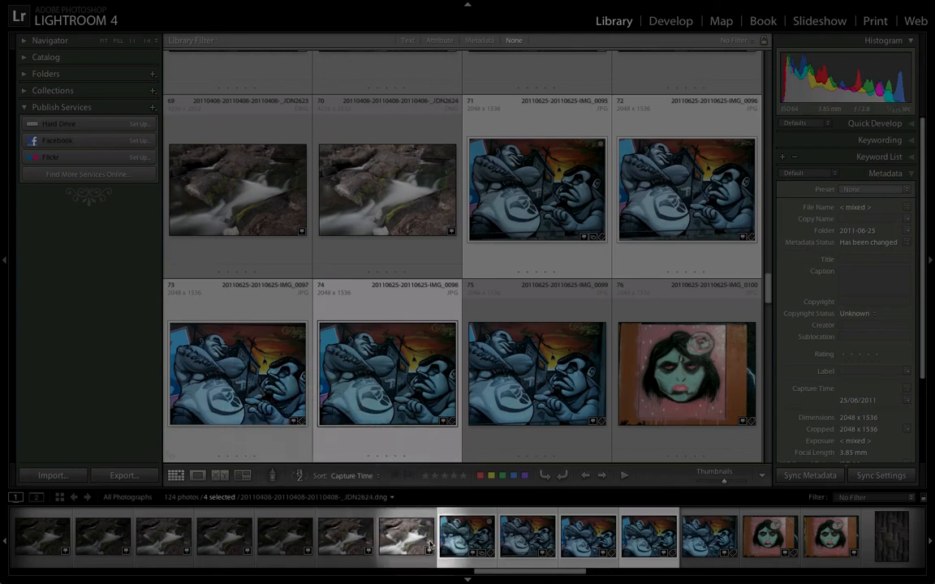
- Select only the mural photo IMG_0095 and flag it as a pick
click(255, 398)
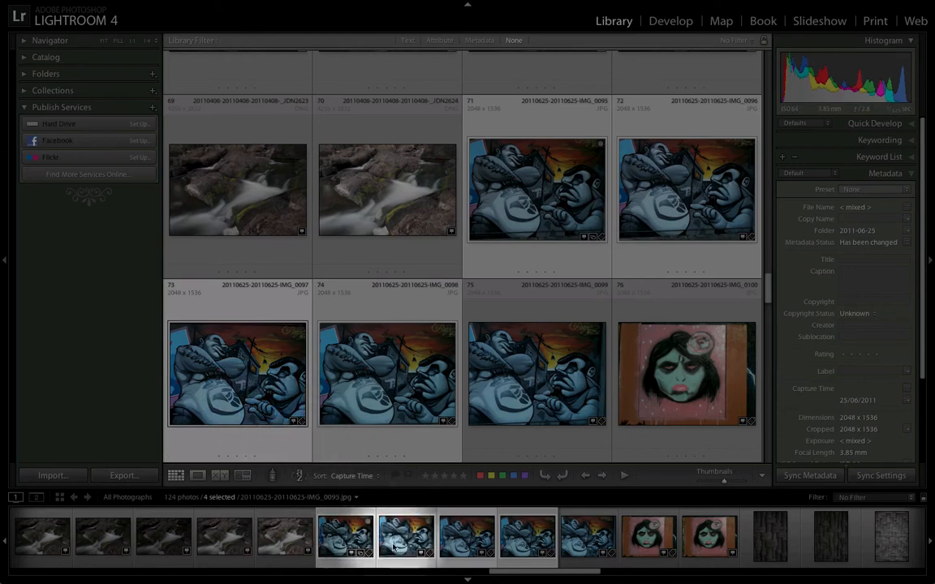
click(298, 540)
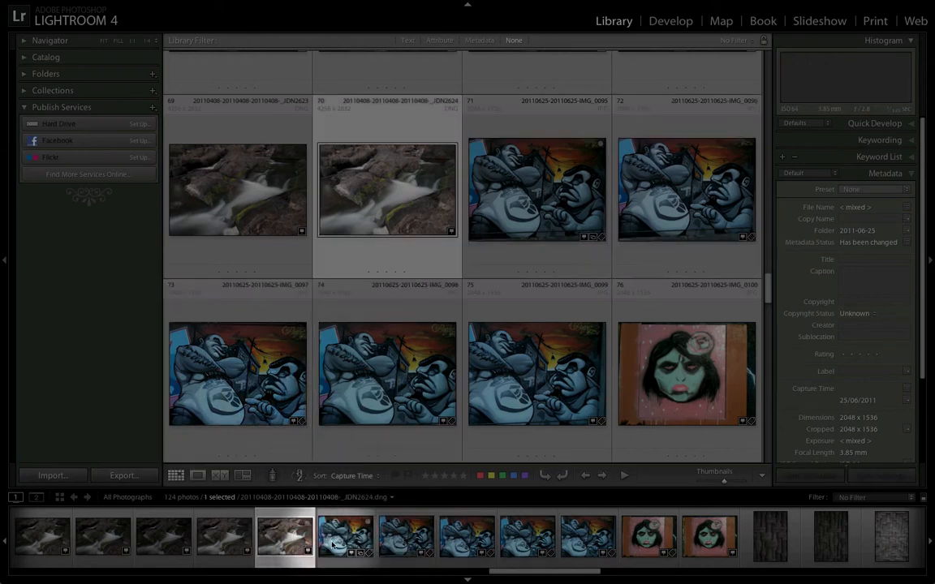
key(Right)
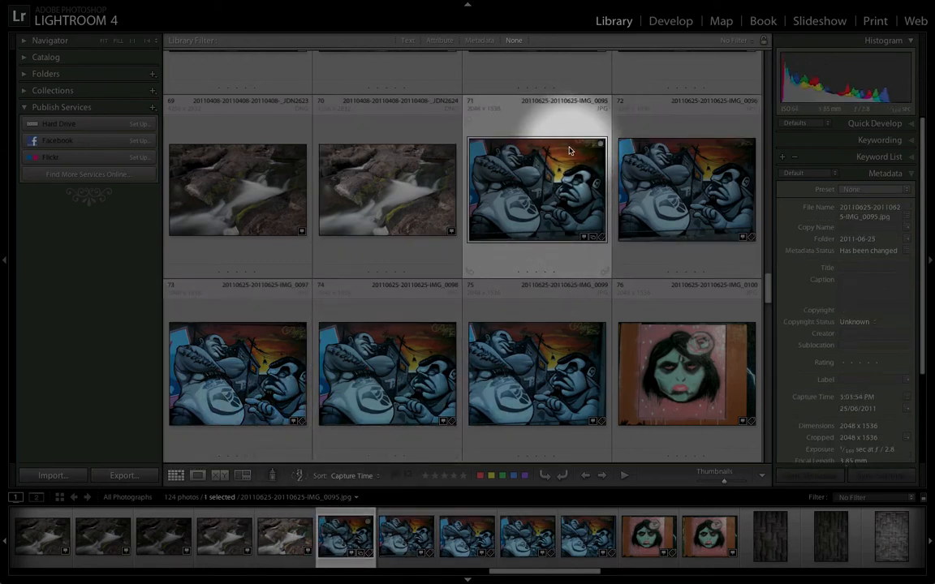
click(395, 476)
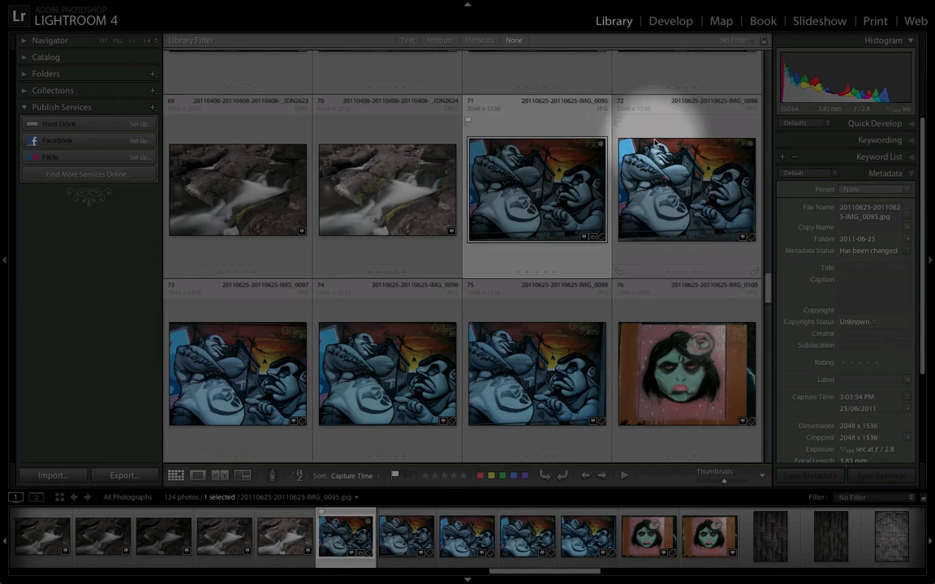
- Try the rejected flag on IMG_0096, replace it with a pick flag, and advance to IMG_0097
click(679, 192)
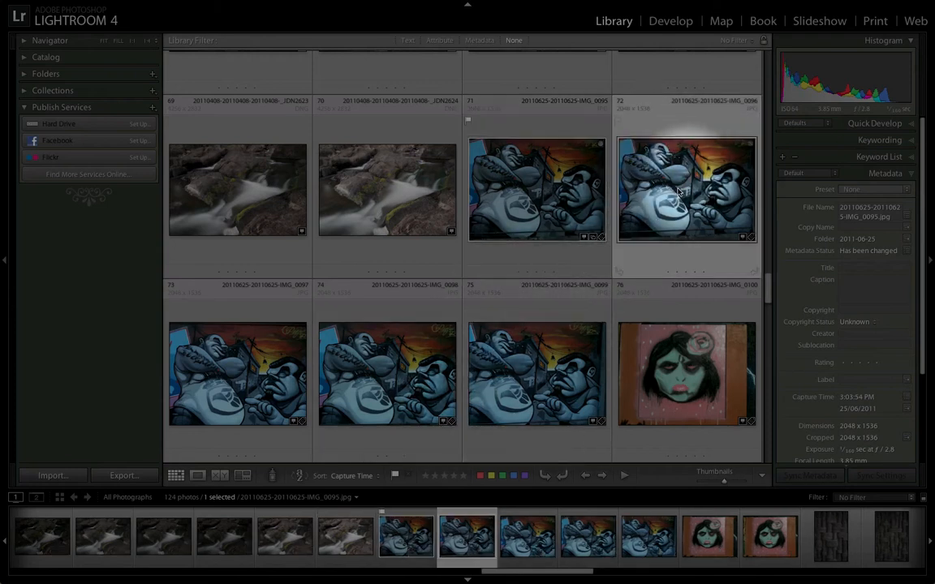
click(408, 476)
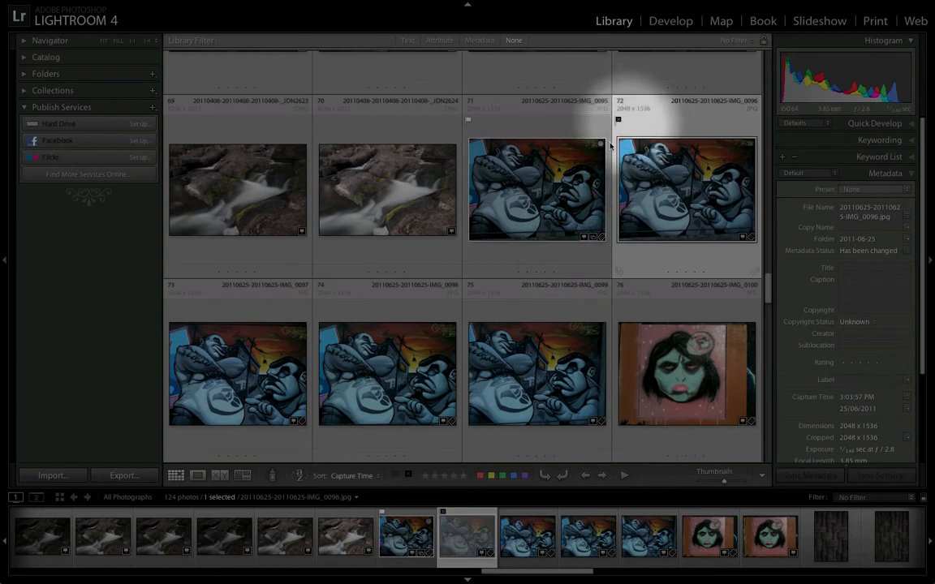
click(409, 477)
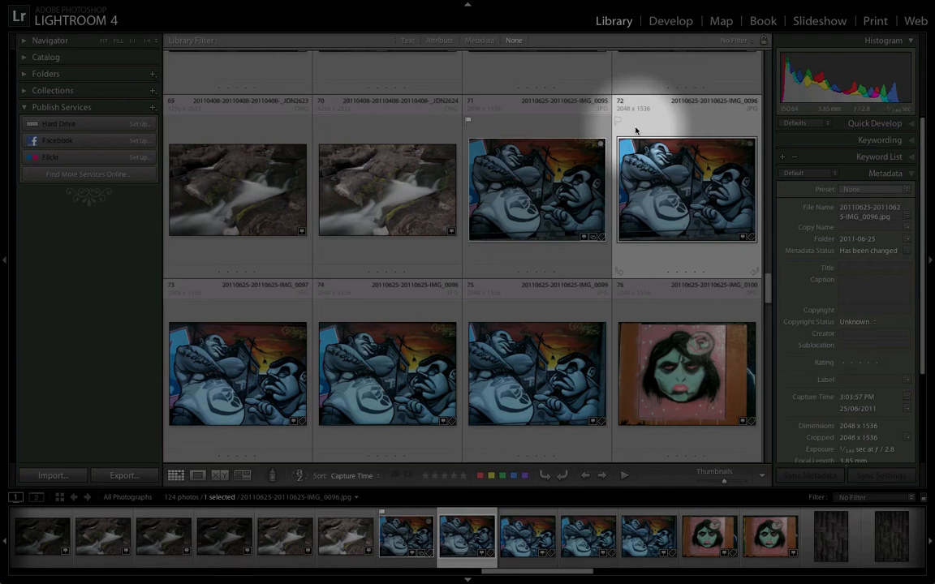
key(Right)
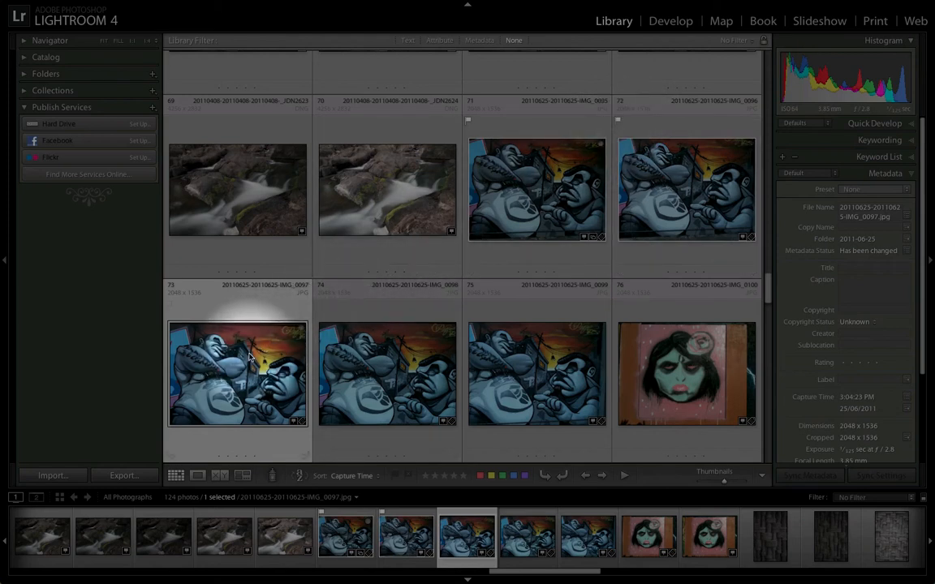
- Flag the mural photos IMG_0097, IMG_0098 and IMG_0099 as picks, advancing to IMG_0100
key(Right)
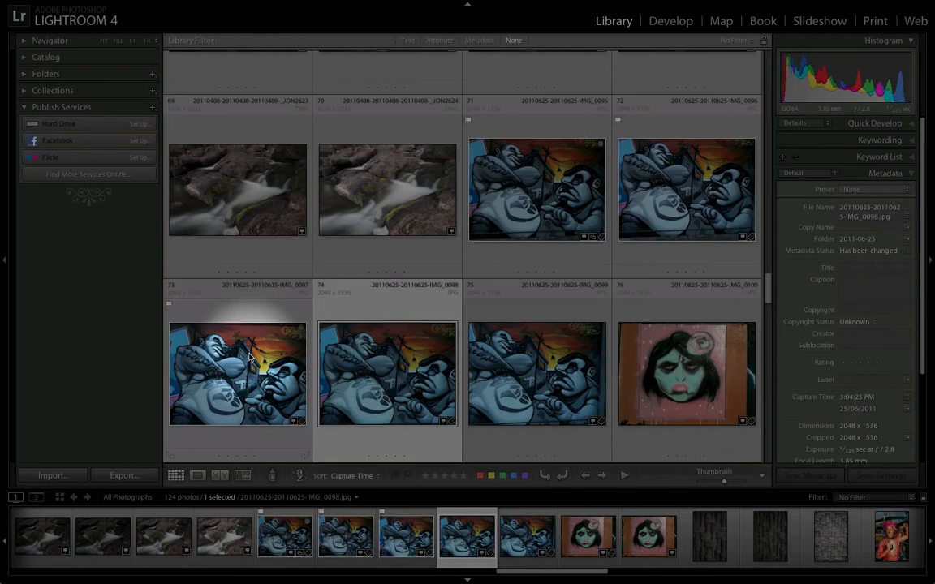
key(Right)
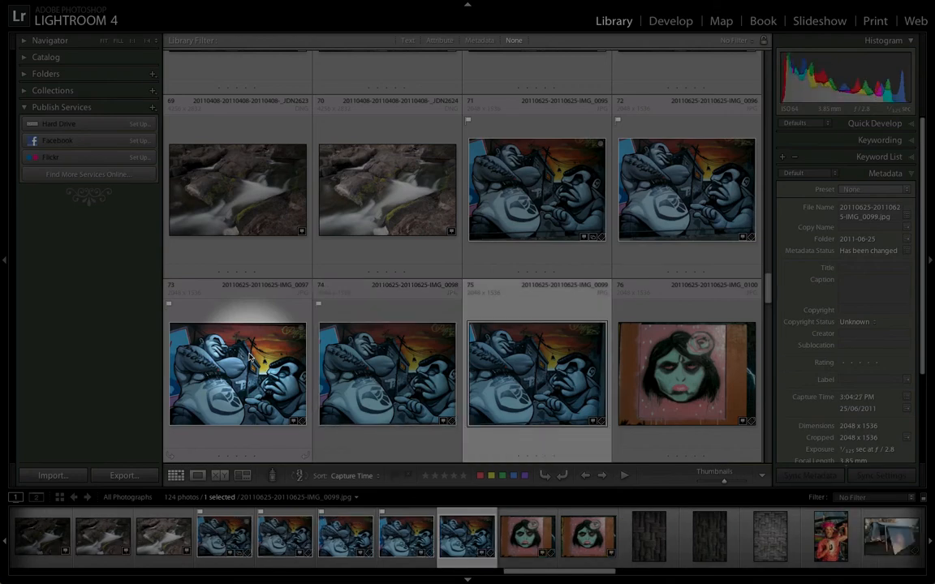
key(Right)
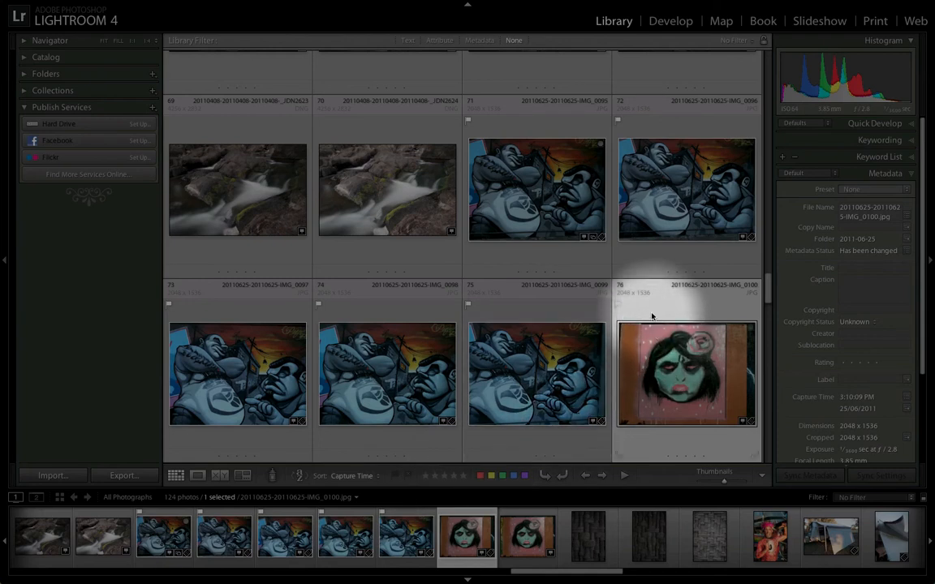
- Rate IMG_0100 and IMG_0101 four stars, and the woven-texture photos _JDN3709 and _JDN3710 three stars
click(452, 477)
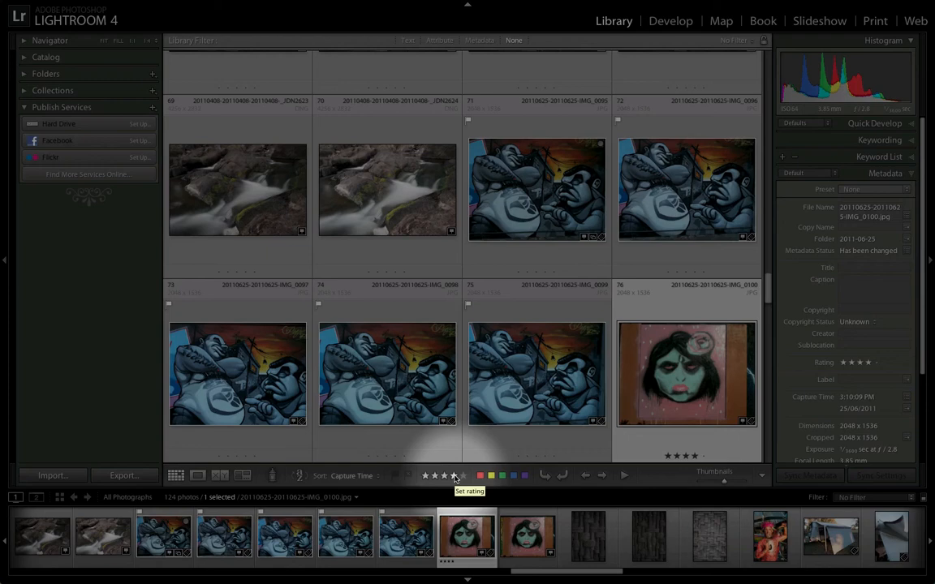
key(4)
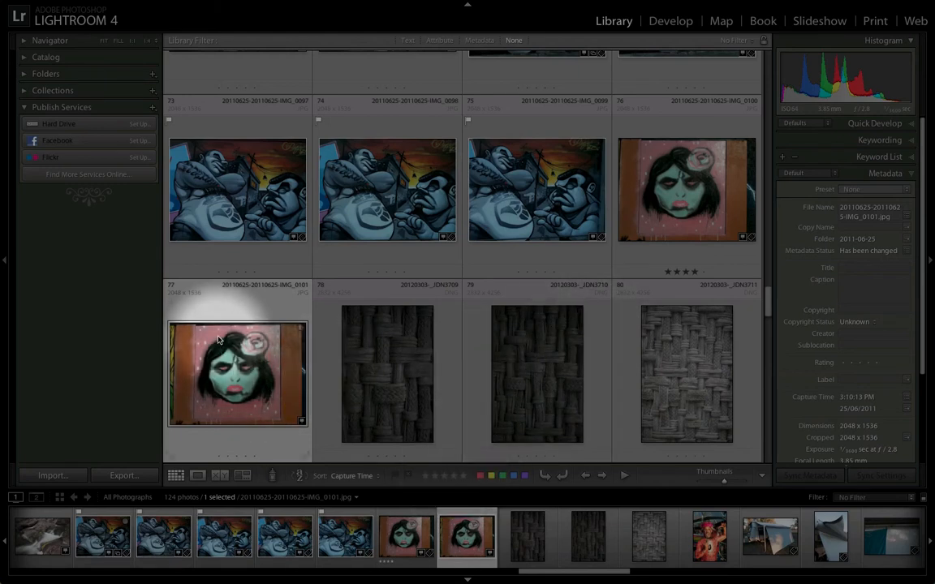
key(4)
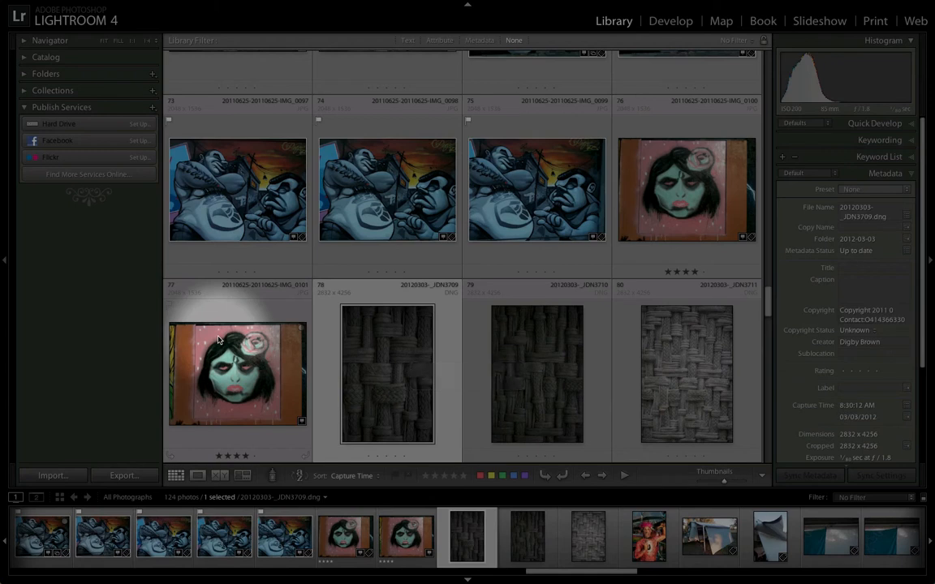
key(3)
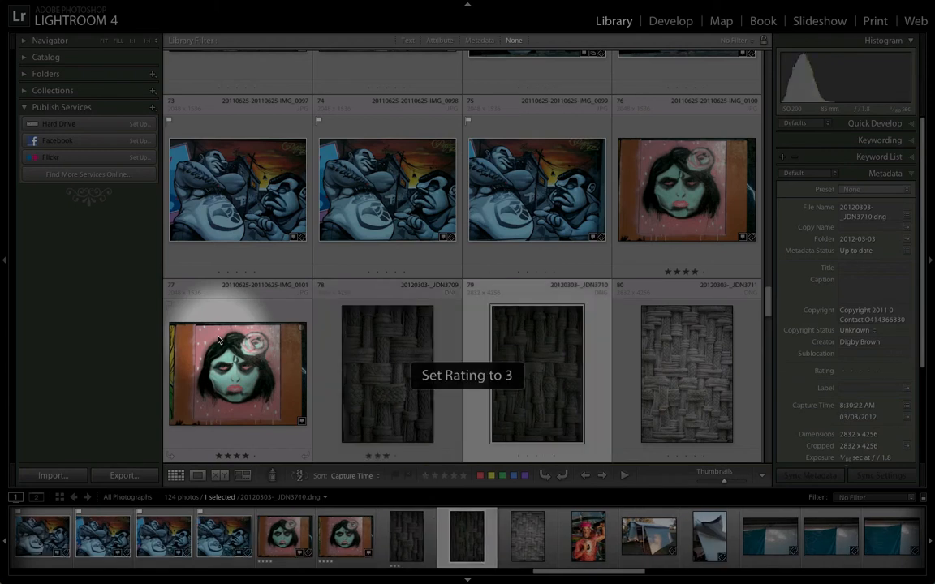
key(3)
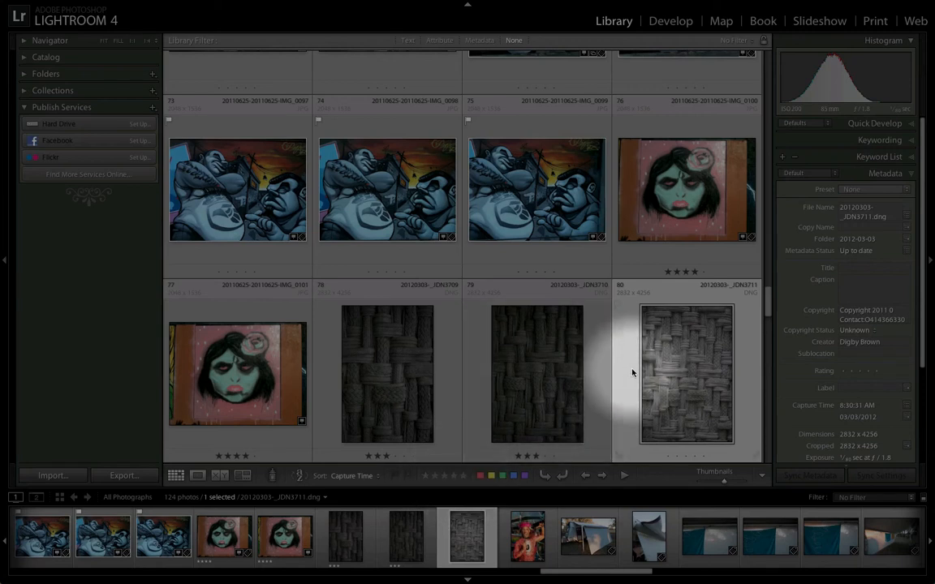
- Try ratings of two, three and five stars on the woven-texture photo _JDN3711, and settle on four stars
click(452, 477)
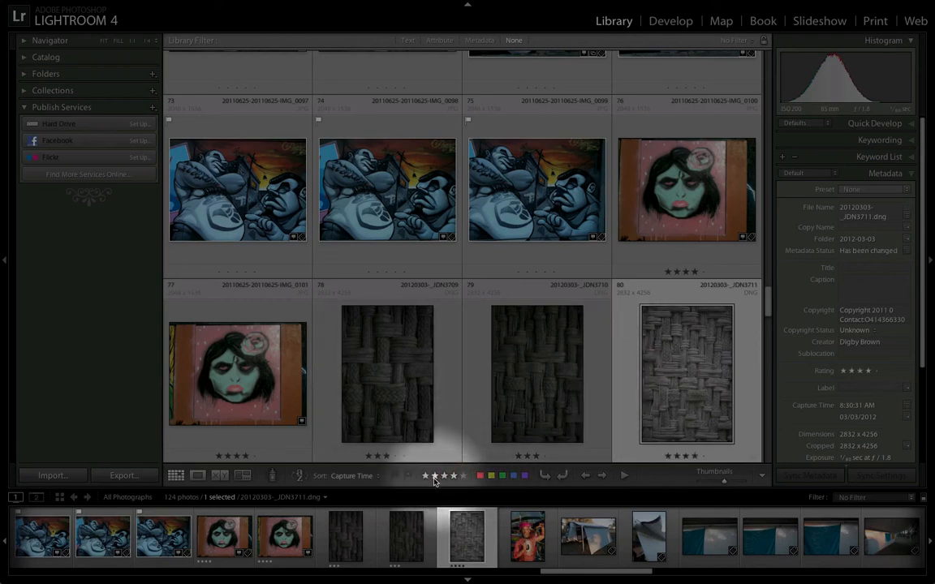
click(435, 476)
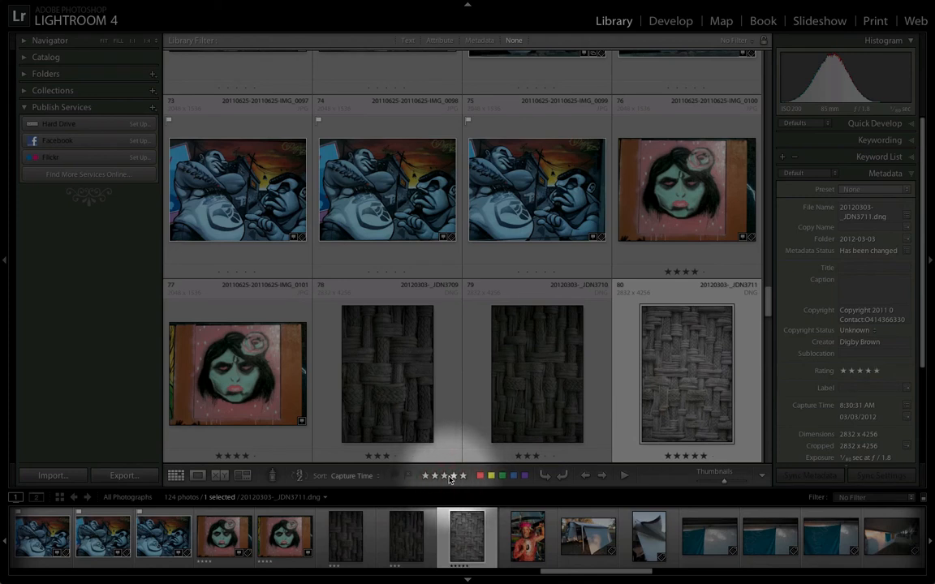
key(5)
click(445, 477)
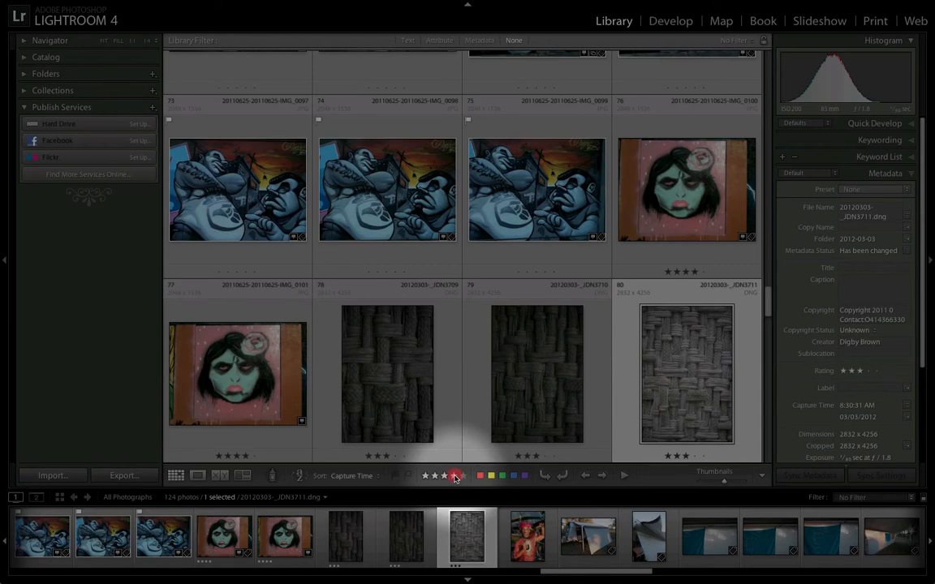
click(455, 477)
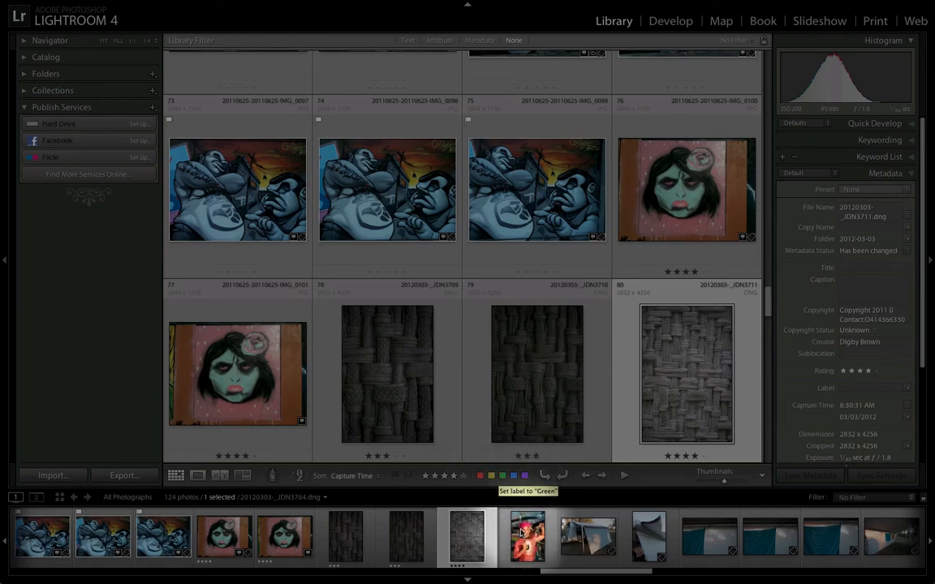
- Select photo _JDN3764, try the Blue, Green and Red color labels on it, and settle on Purple
key(Right)
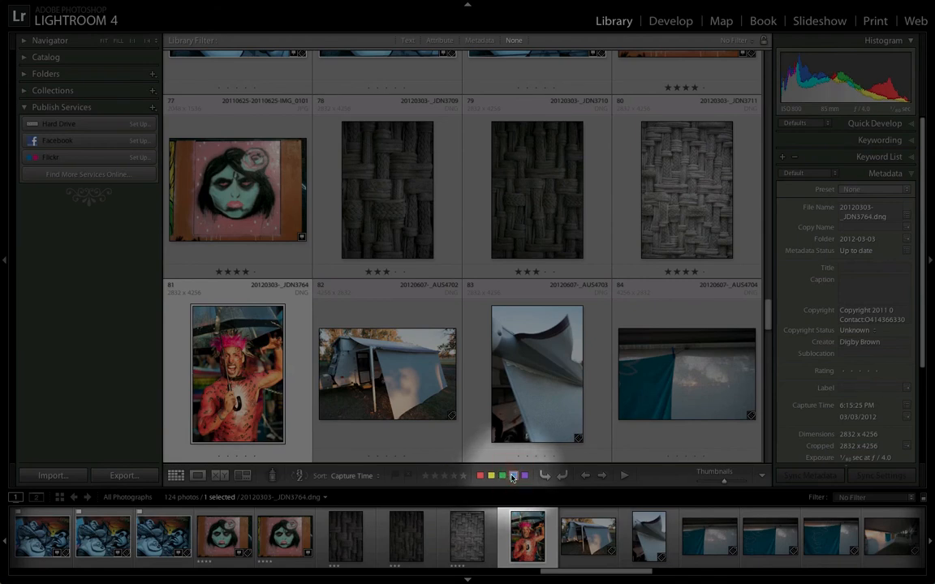
click(513, 476)
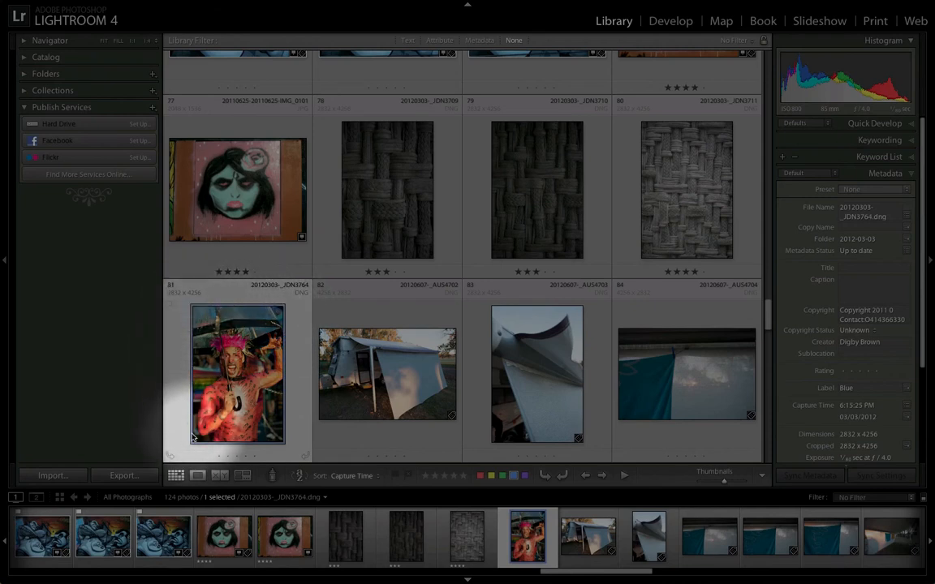
click(503, 476)
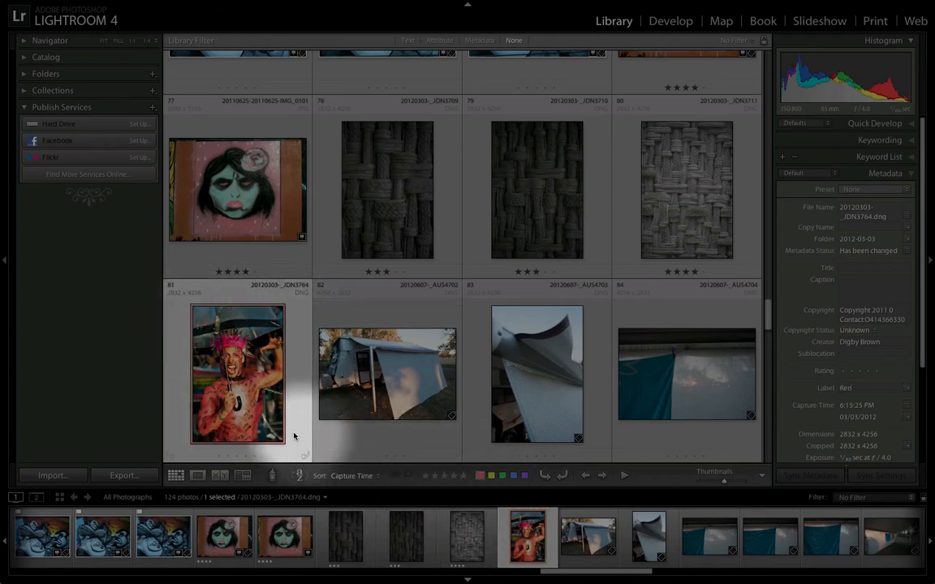
key(6)
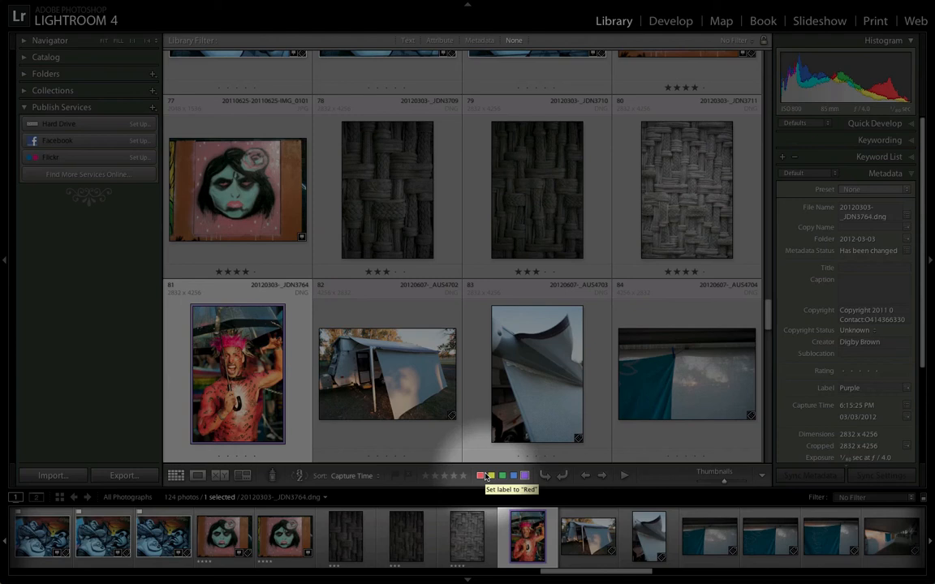
- Rotate photo _JDN3764 counter-clockwise in quarter turns until it is upright again
click(546, 477)
click(546, 476)
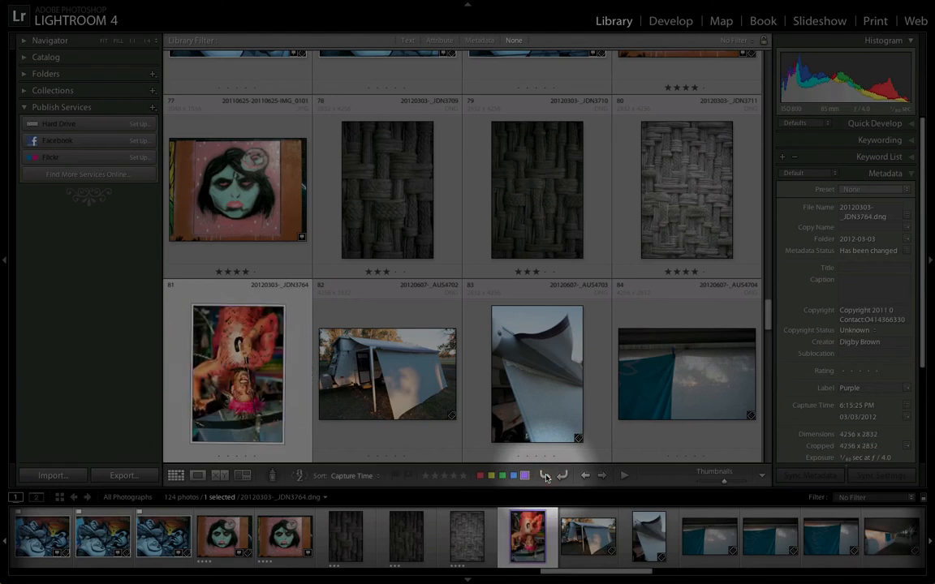
click(546, 477)
click(546, 477)
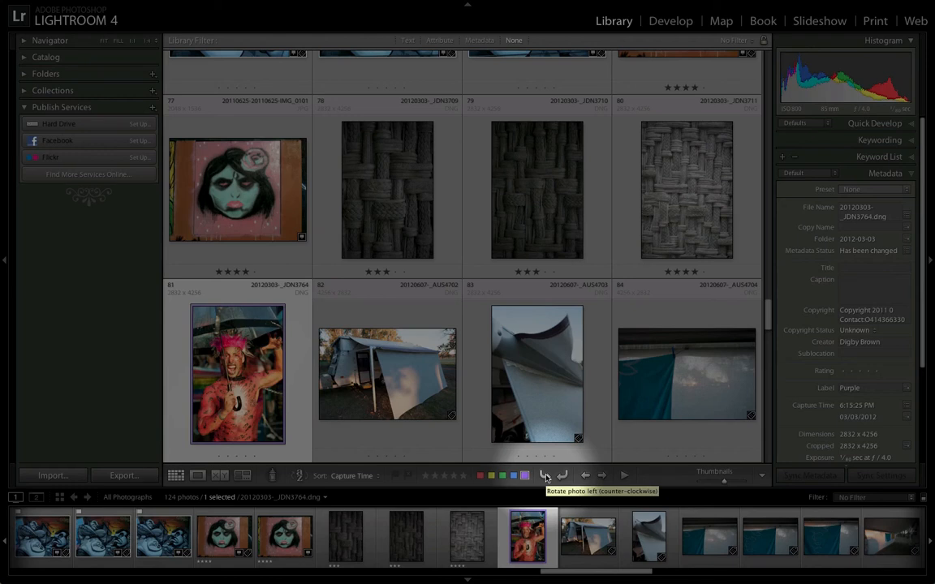
click(546, 477)
click(546, 476)
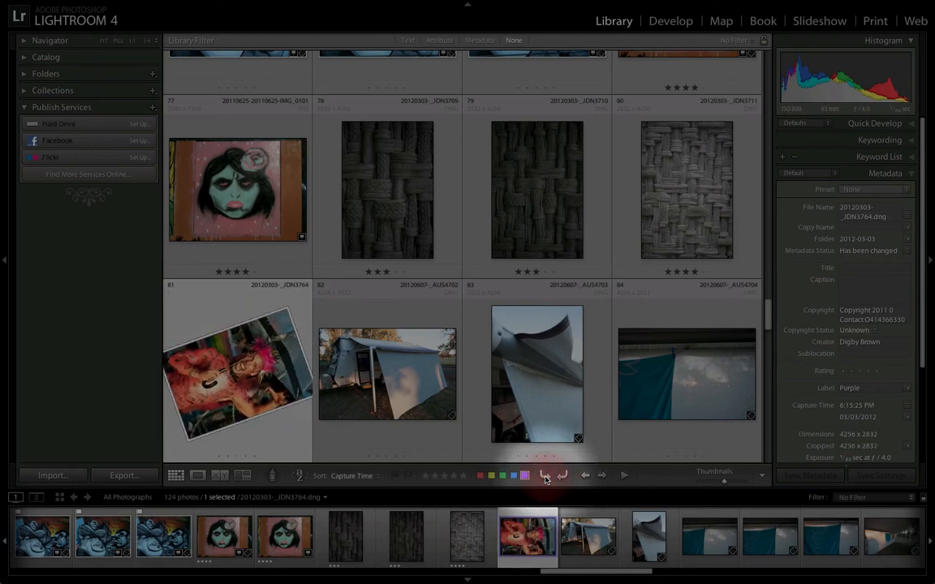
- Step forward through the photos to _AUS4703 and back to _JDN3764
click(602, 476)
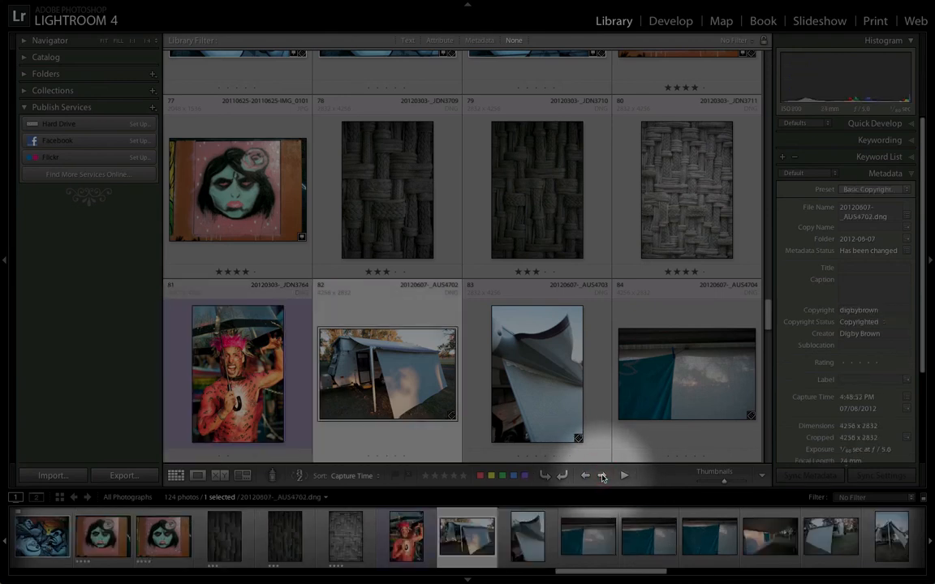
click(602, 476)
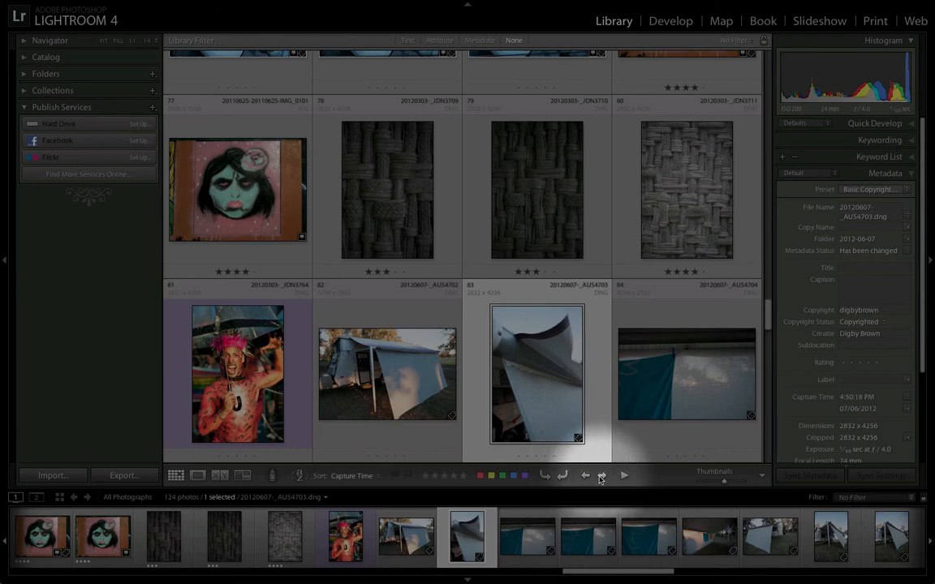
click(585, 476)
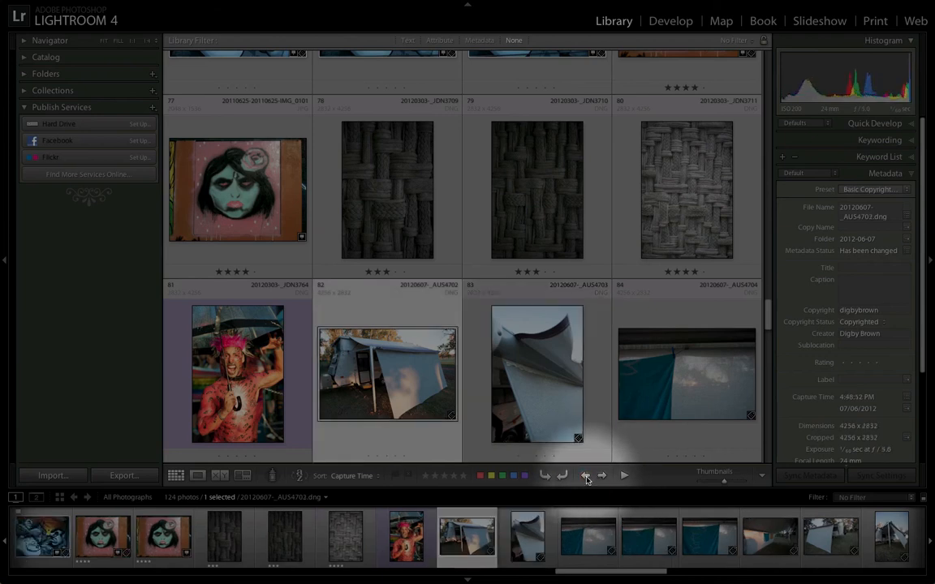
click(585, 477)
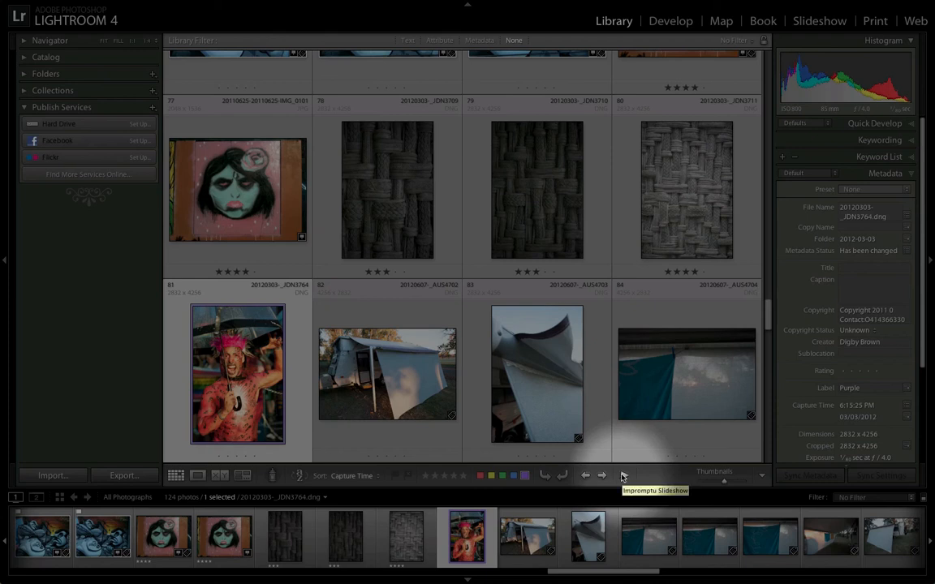
- Select the photos from IMG_0098 to _JDN3764, play an impromptu slideshow, and exit it
shift+click(36, 549)
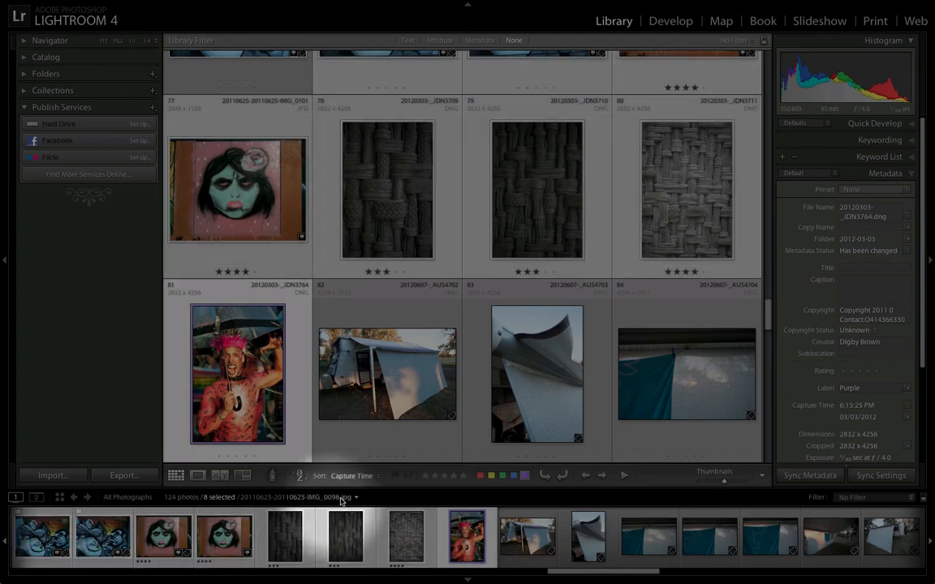
click(624, 475)
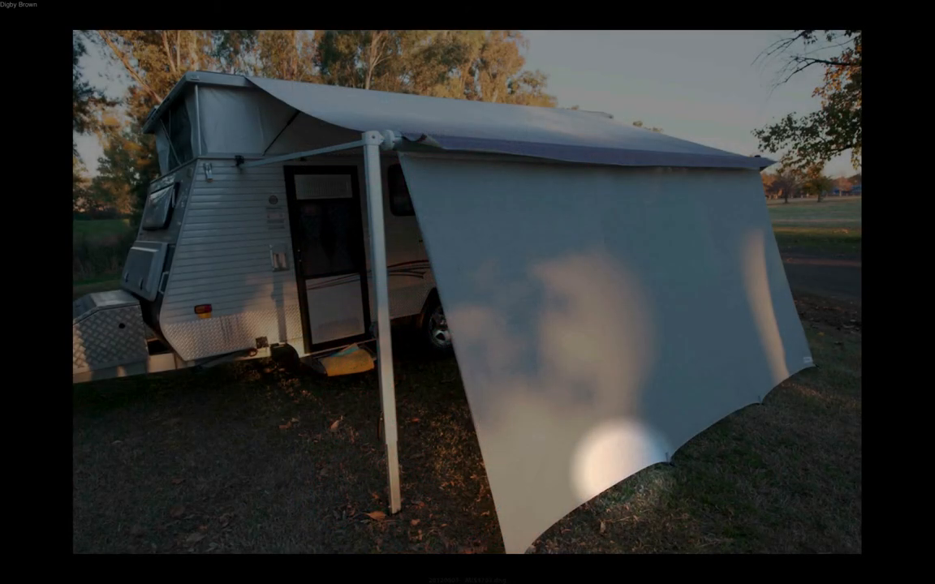
key(Escape)
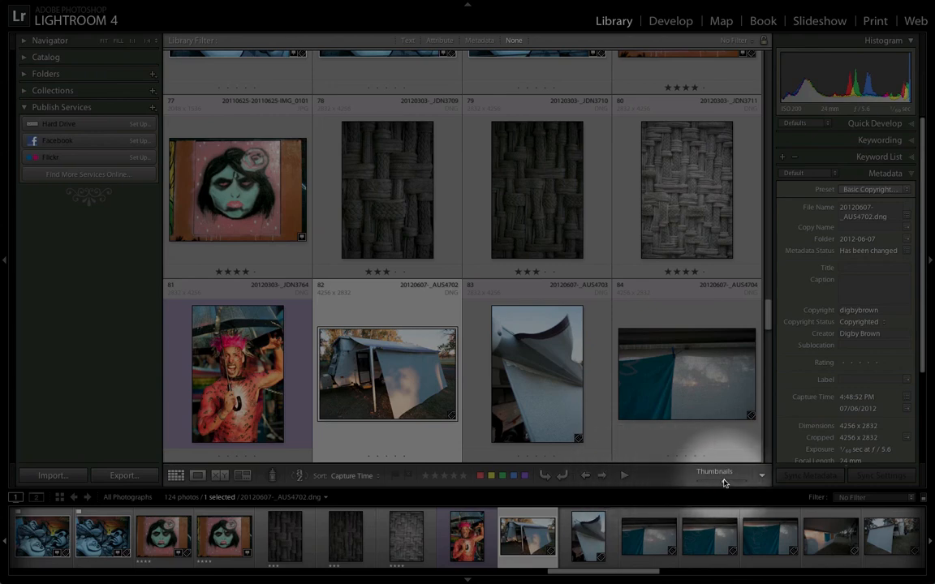
- Shrink the grid thumbnails to five per row and hide the Color Label and Navigate tools from the toolbar
drag(722, 482, 719, 482)
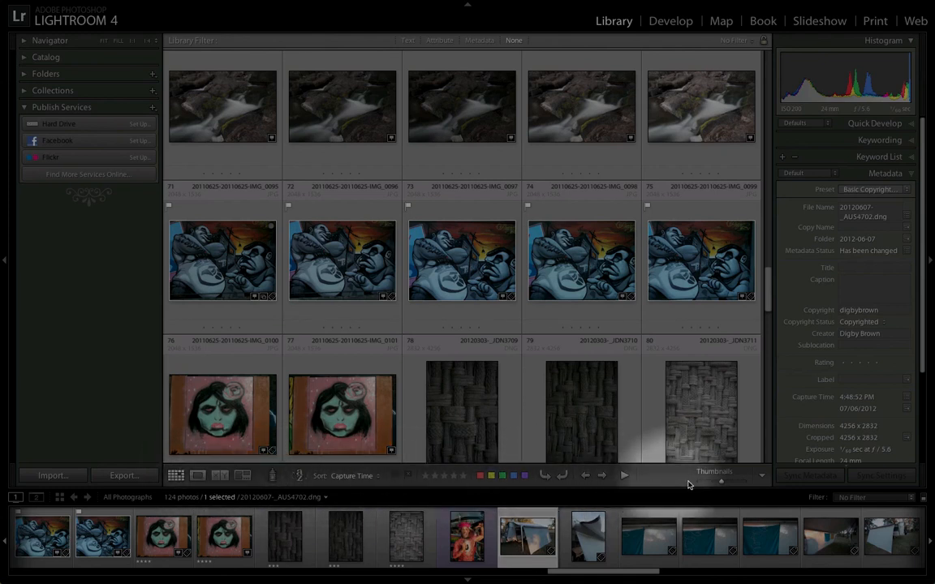
click(762, 478)
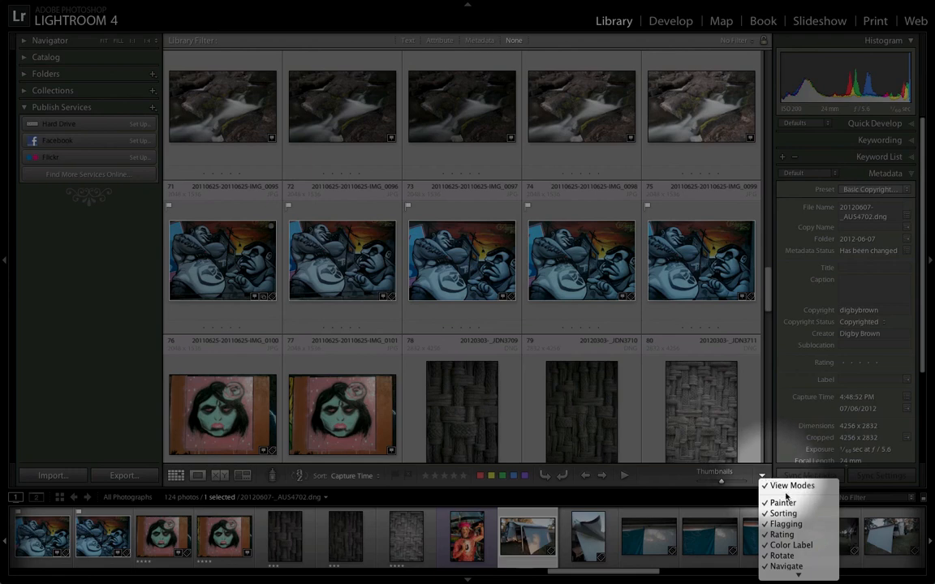
click(779, 545)
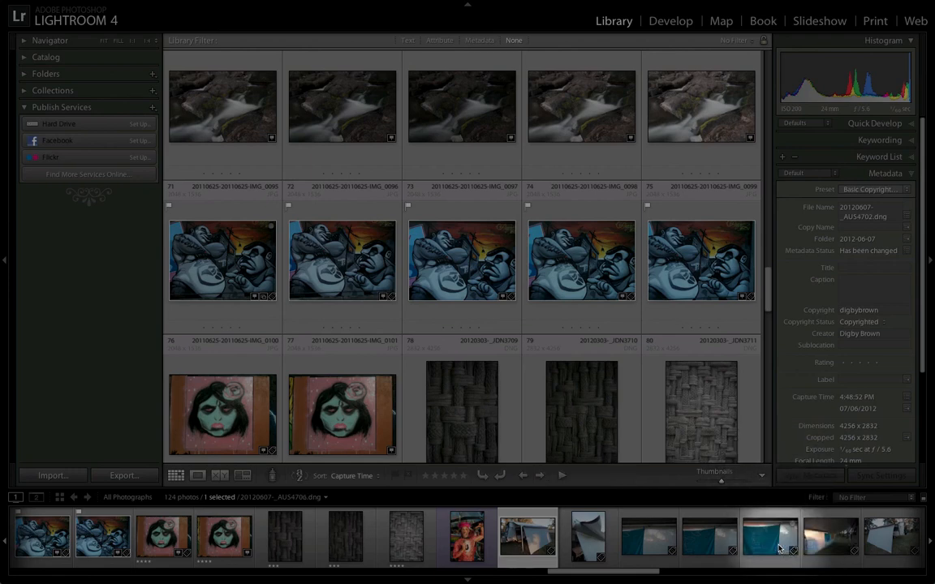
click(763, 478)
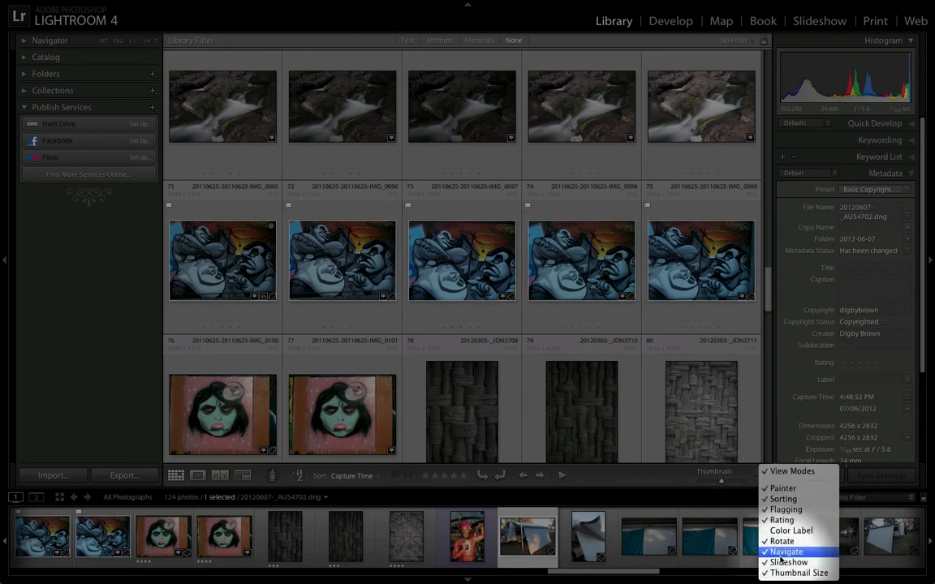
click(784, 553)
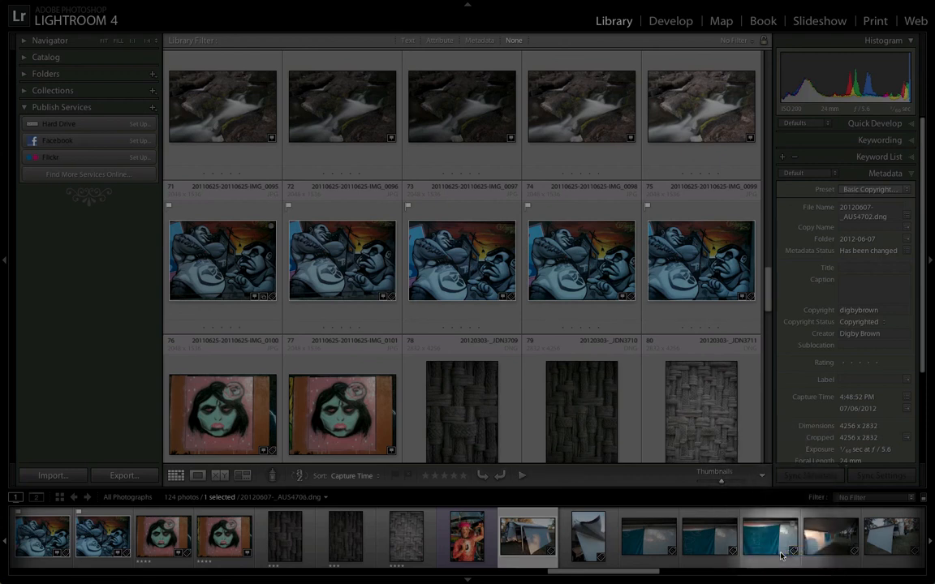